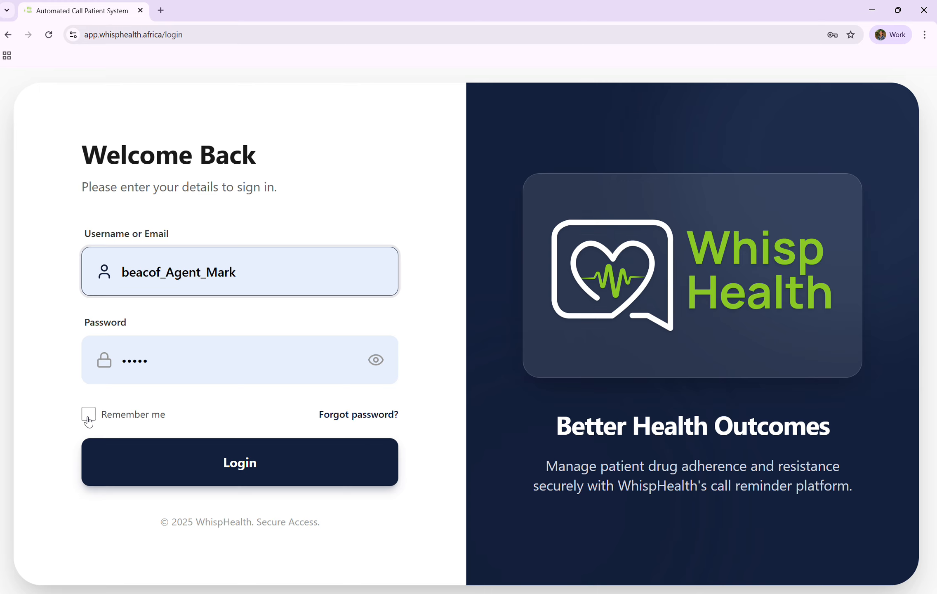
# Sign in with the prefilled account, ticking Remember me and toggling the password visibility.
pyautogui.click(93, 418)
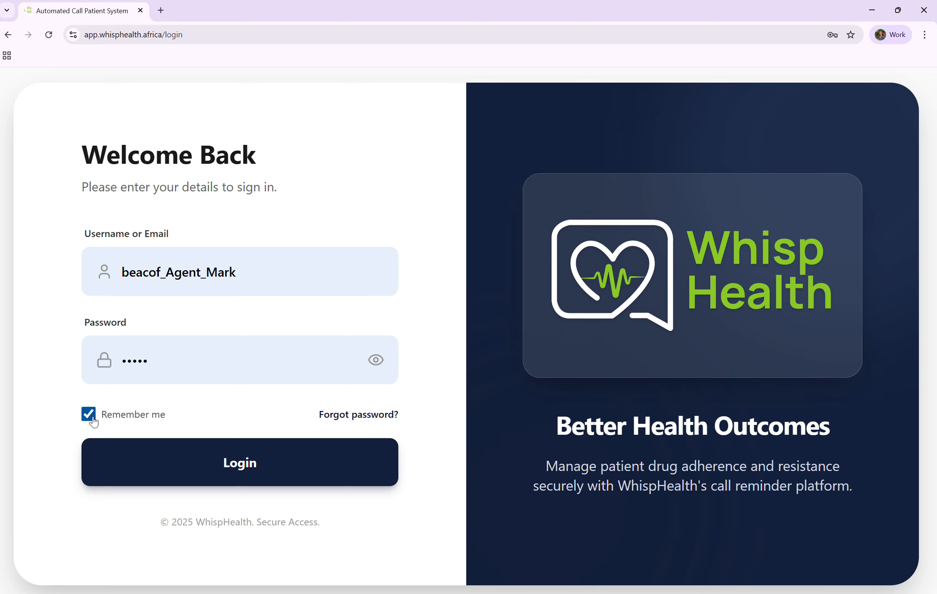
pyautogui.click(376, 361)
pyautogui.click(375, 360)
pyautogui.click(247, 458)
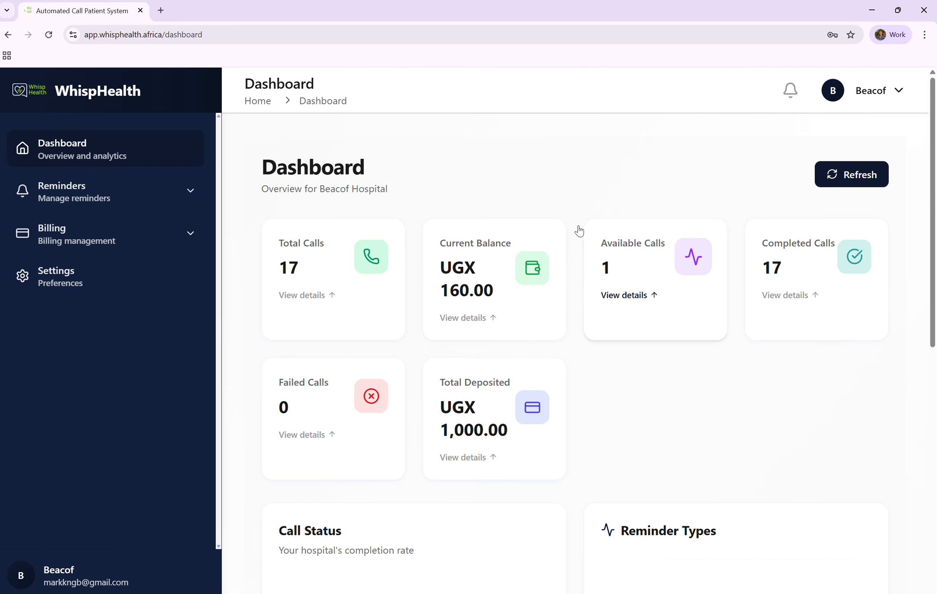
# Review the dashboard's summary cards and the call status, reminder type and medicine usage charts.
pyautogui.scroll(-10, 456, 480)
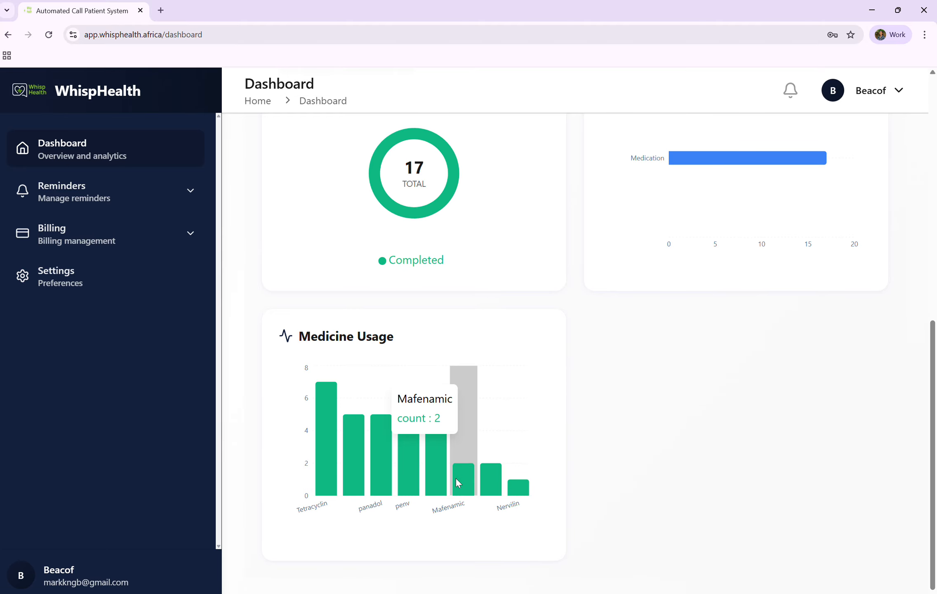
pyautogui.scroll(8, 456, 478)
pyautogui.scroll(3, 457, 482)
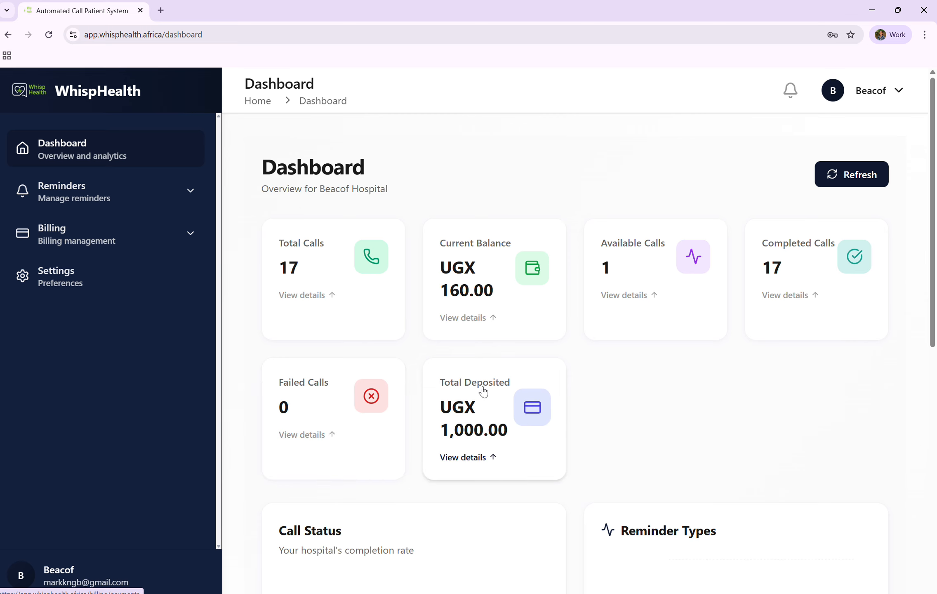
pyautogui.scroll(-4, 500, 450)
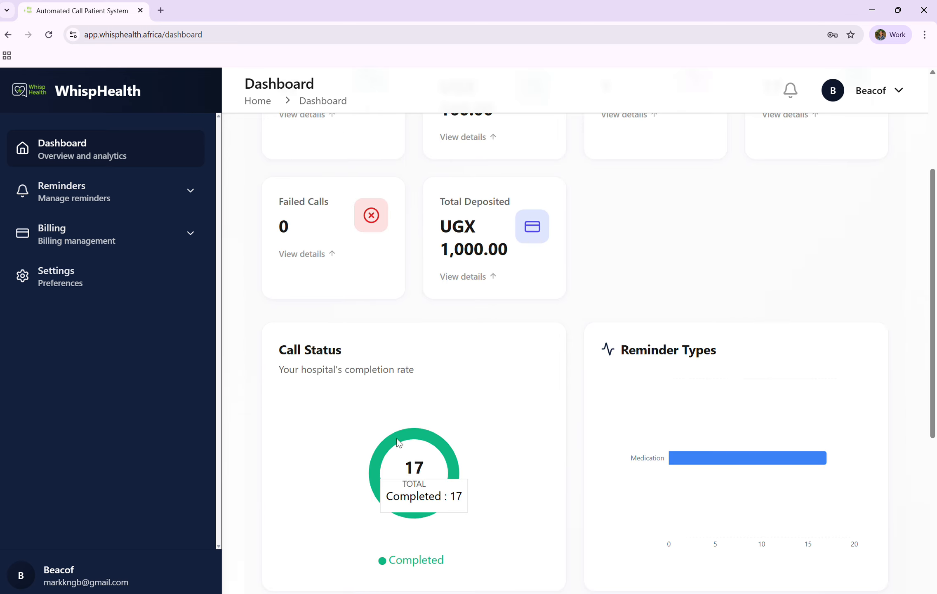
pyautogui.moveTo(390, 445)
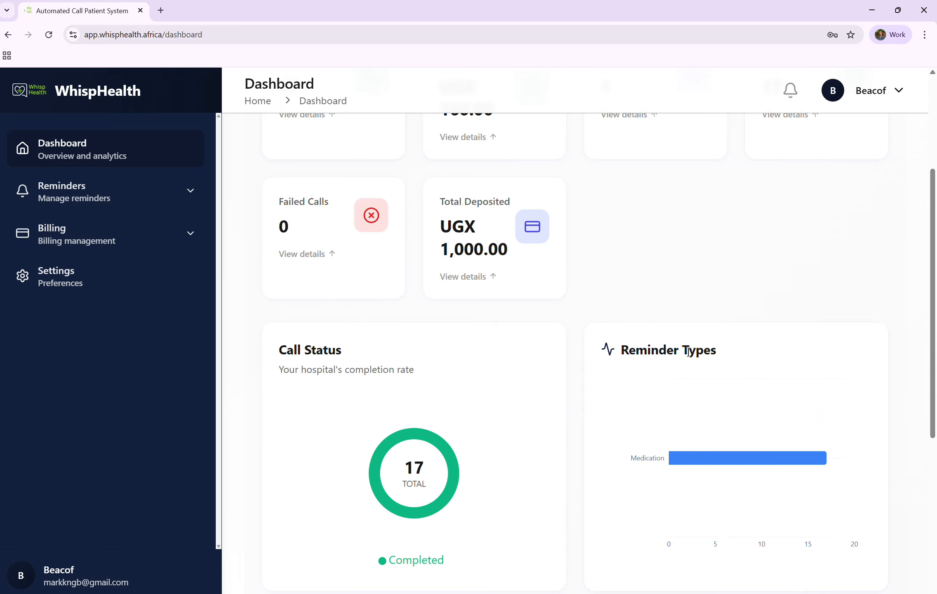
pyautogui.moveTo(688, 453)
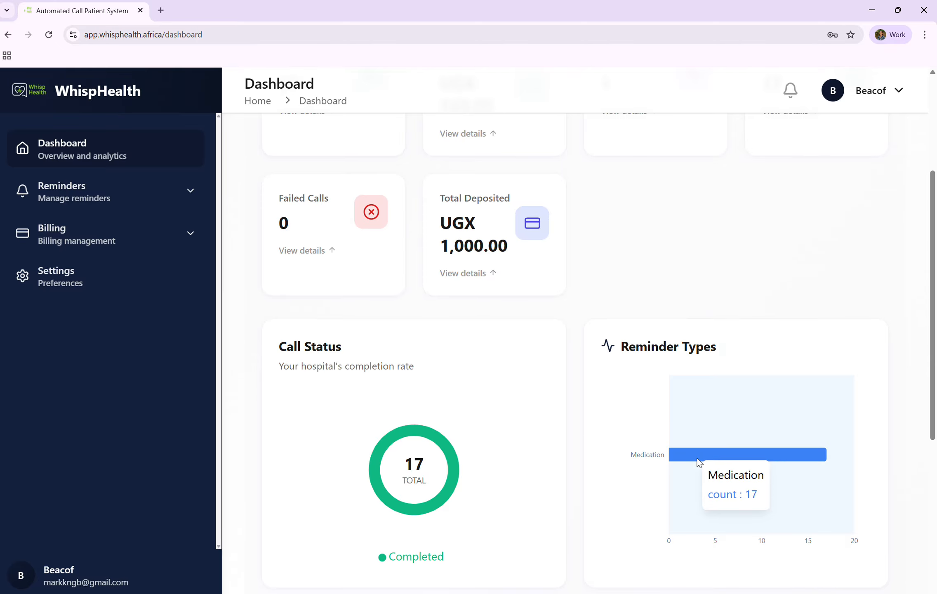
pyautogui.scroll(-4, 698, 458)
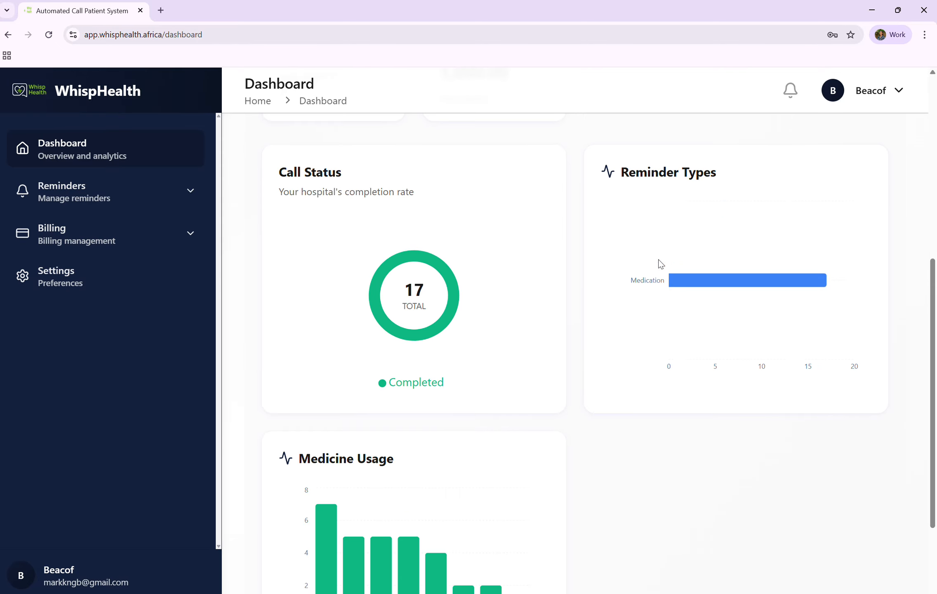
pyautogui.scroll(-3, 637, 318)
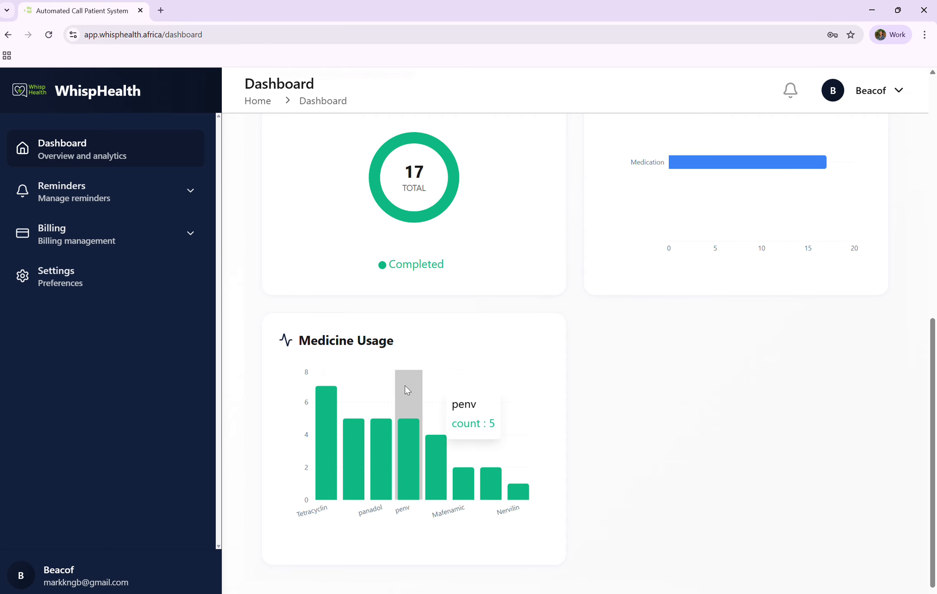
pyautogui.scroll(7, 405, 386)
pyautogui.scroll(3, 407, 390)
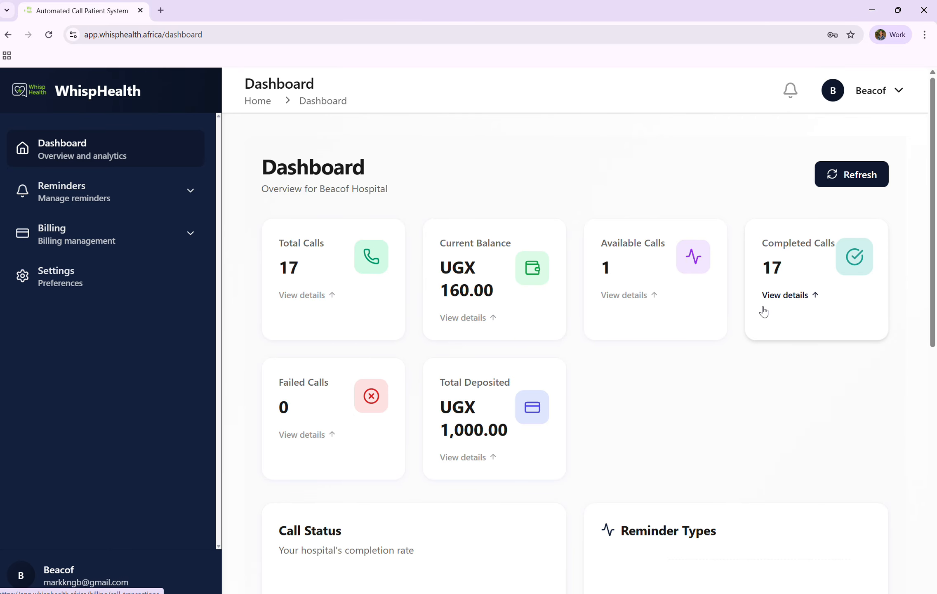
# Open the Schedule Calls section of Reminders and start scheduling a new alert/reminder.
pyautogui.click(189, 193)
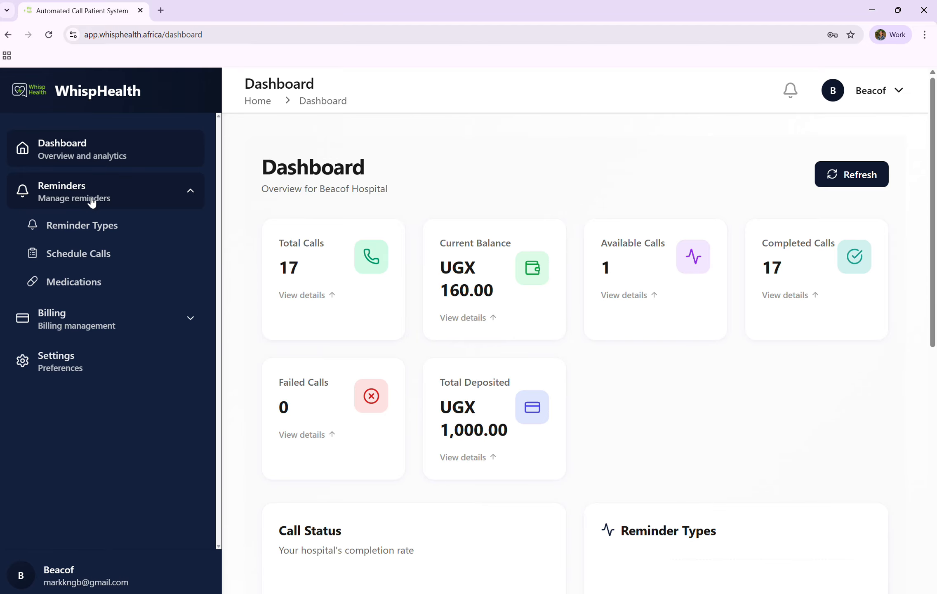
pyautogui.click(110, 262)
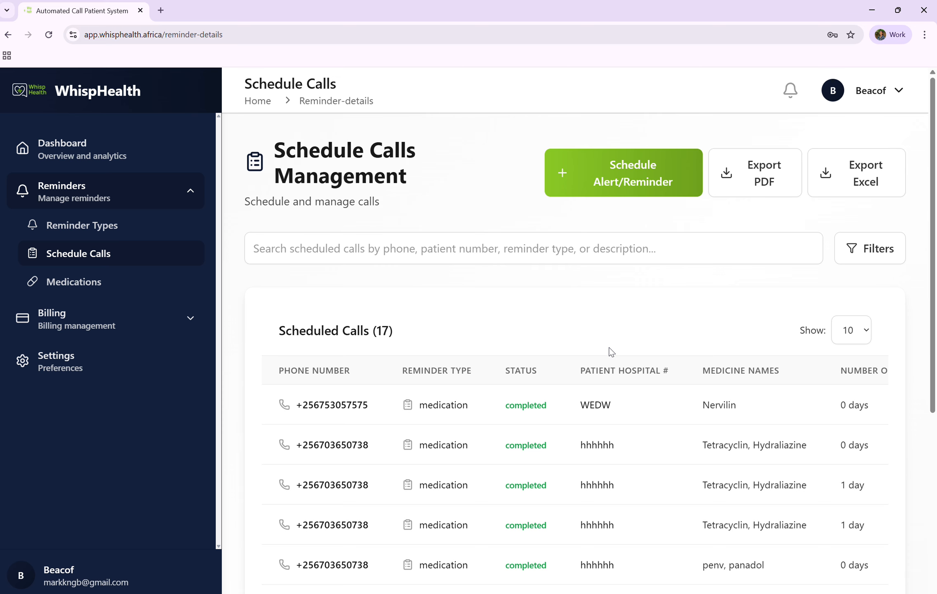
pyautogui.click(640, 182)
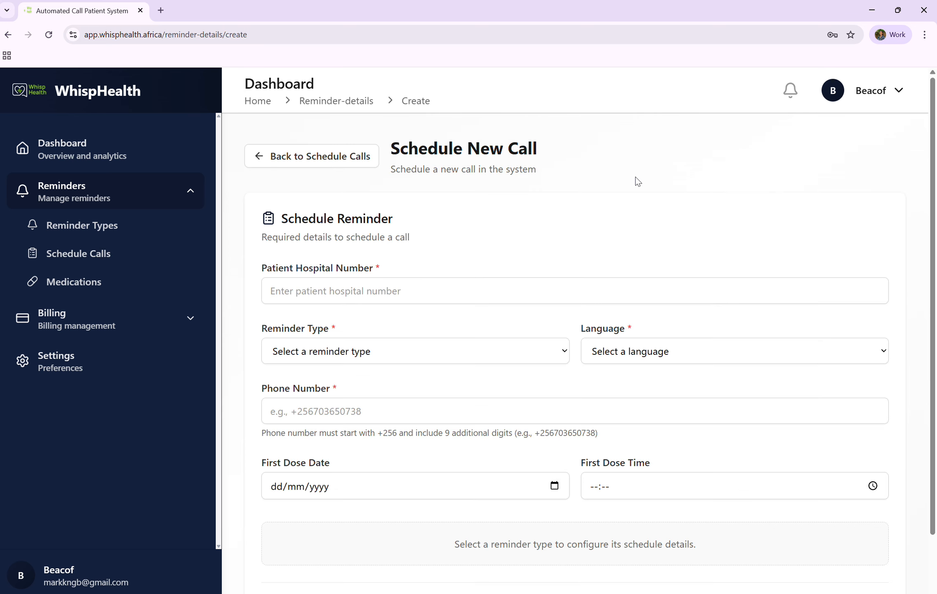
# Enter patient hospital number QAA and choose the medication reminder type.
pyautogui.click(320, 294)
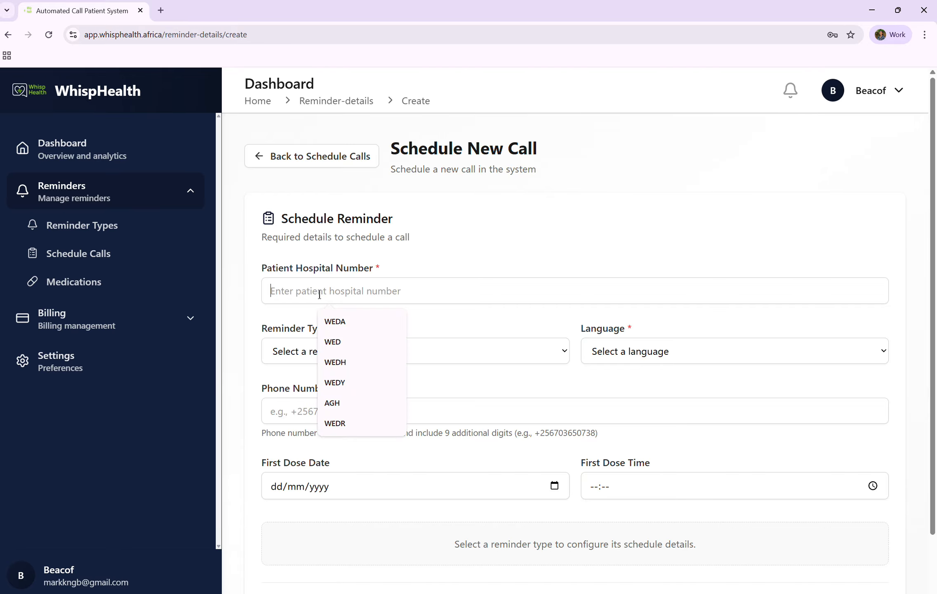
pyautogui.write('QAA')
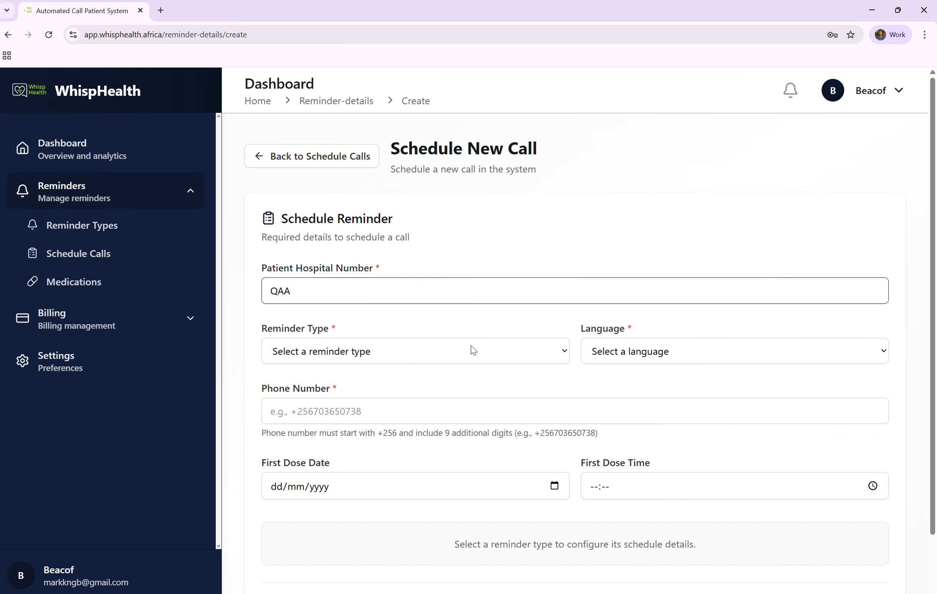
pyautogui.click(483, 350)
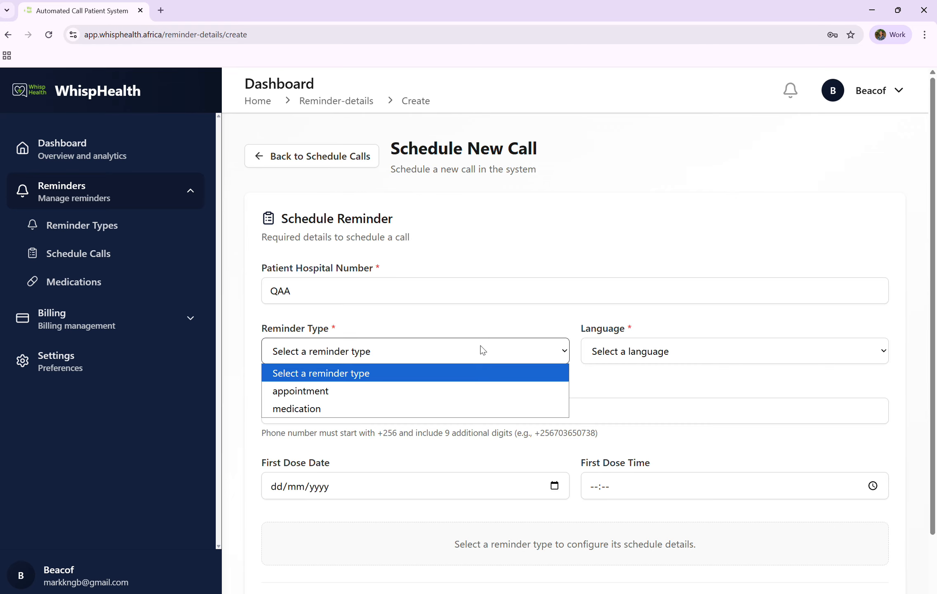
pyautogui.click(329, 408)
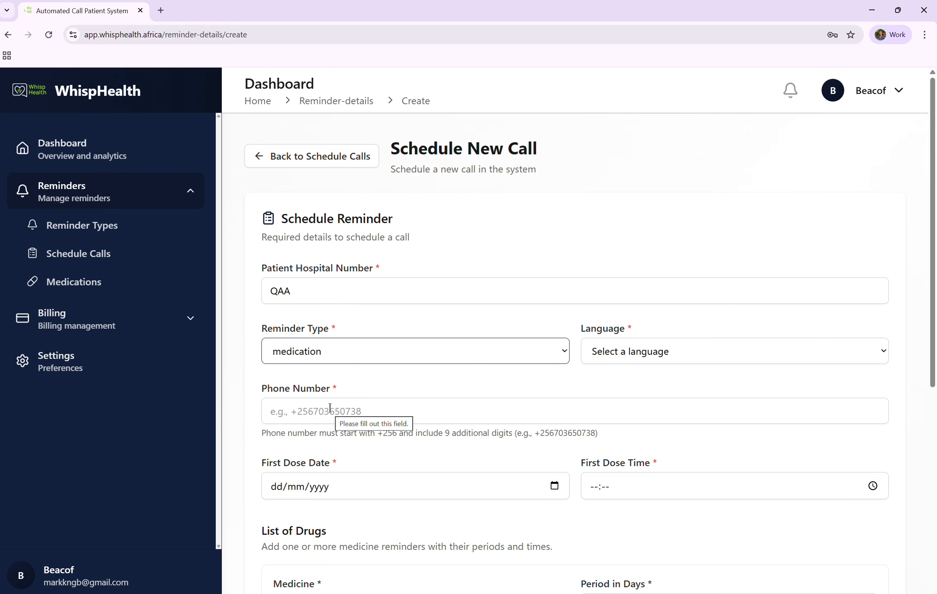
# Set the language to English ENG and fill in the patient's phone number from the suggestions.
pyautogui.click(618, 355)
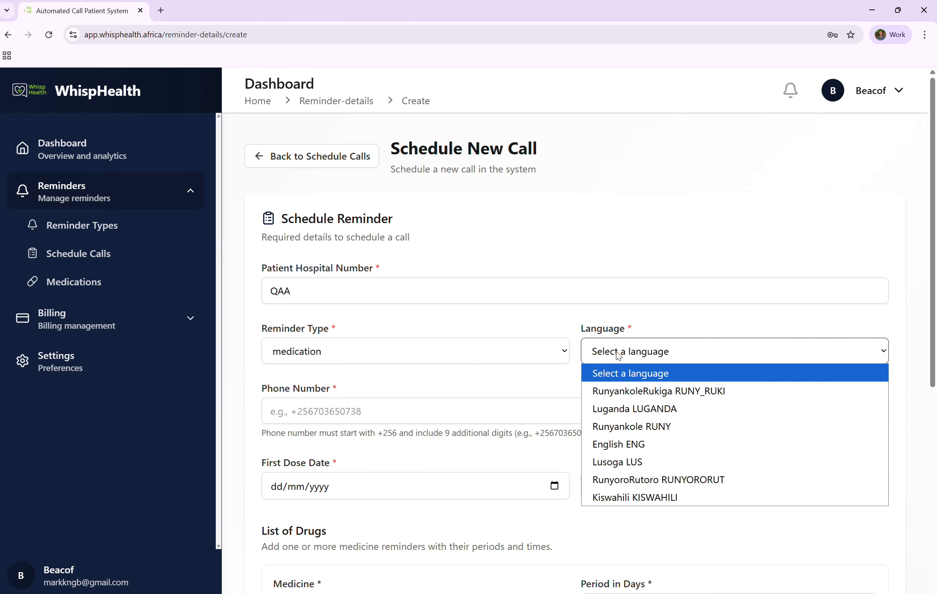
pyautogui.click(620, 441)
pyautogui.click(344, 403)
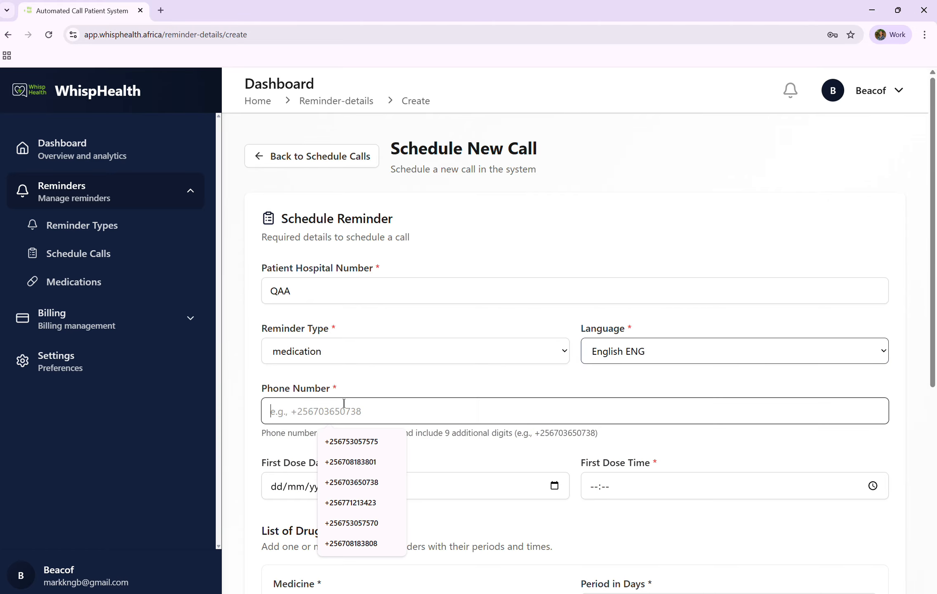
pyautogui.click(461, 443)
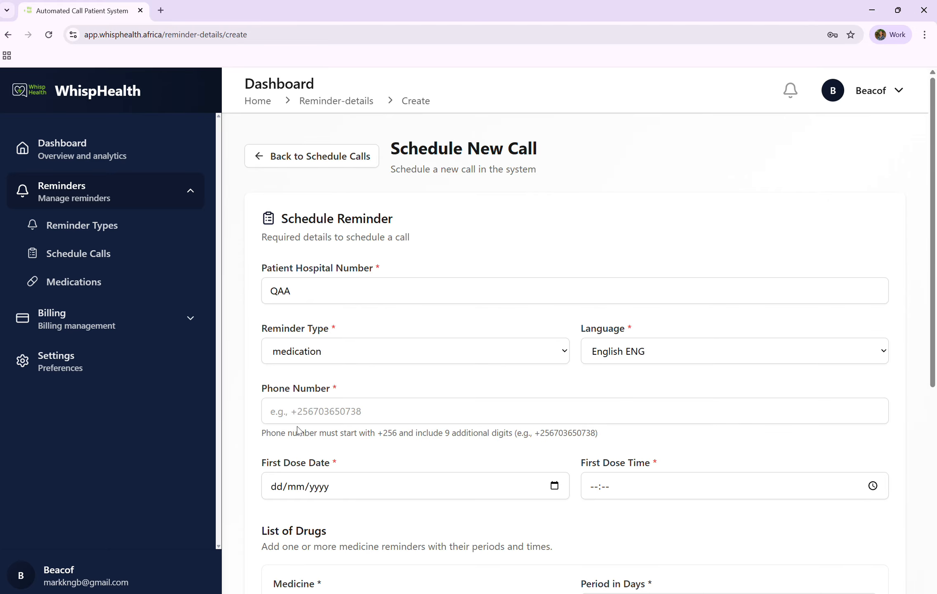
pyautogui.click(391, 416)
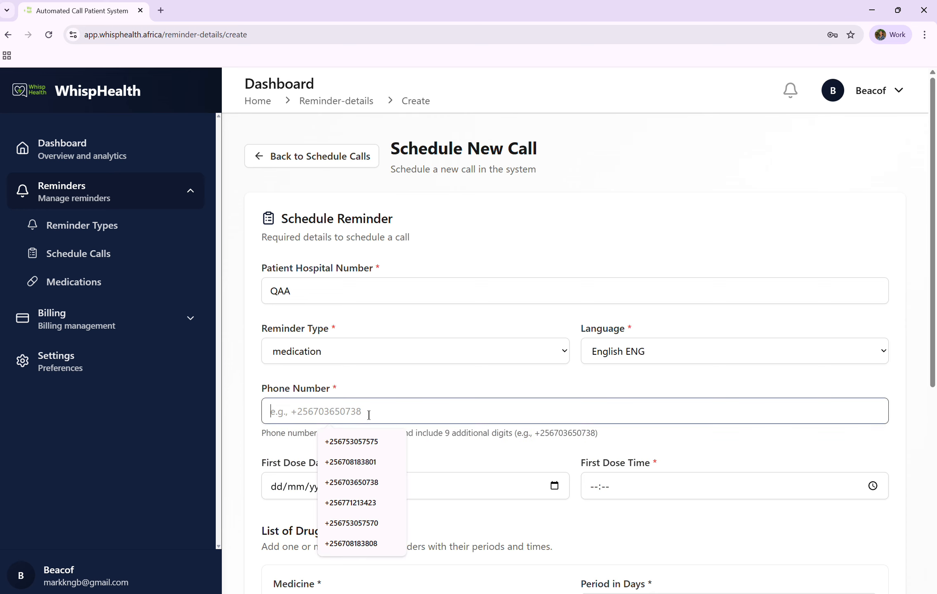
pyautogui.click(357, 438)
# Set the first dose date to 15/12/2025 and the first dose time to 18:53.
pyautogui.scroll(-2, 357, 437)
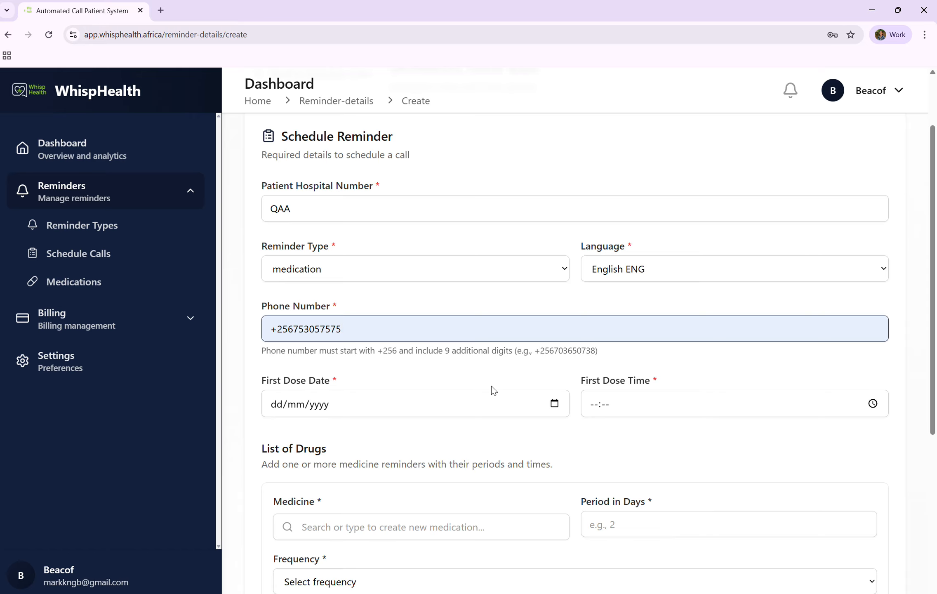
pyautogui.click(554, 404)
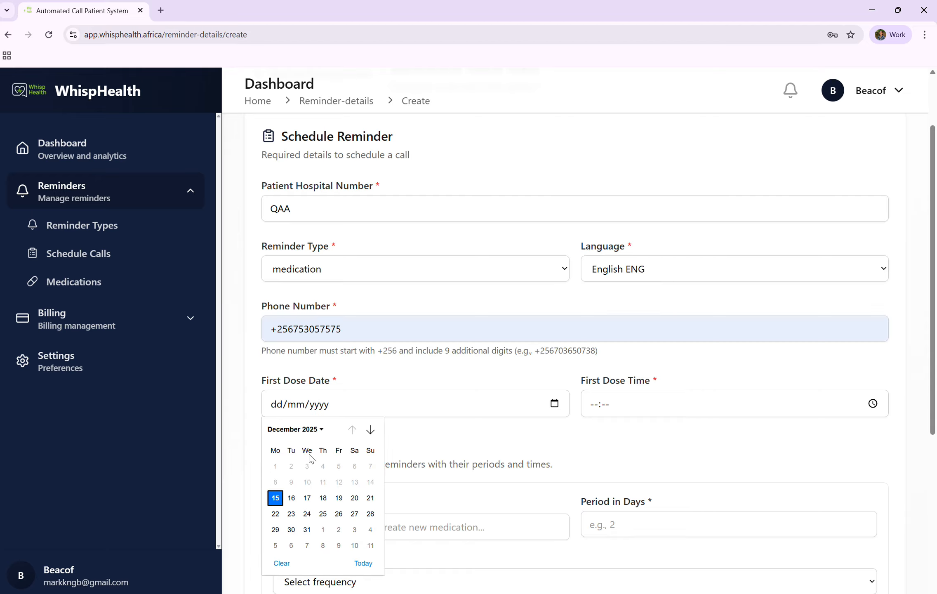
pyautogui.click(277, 499)
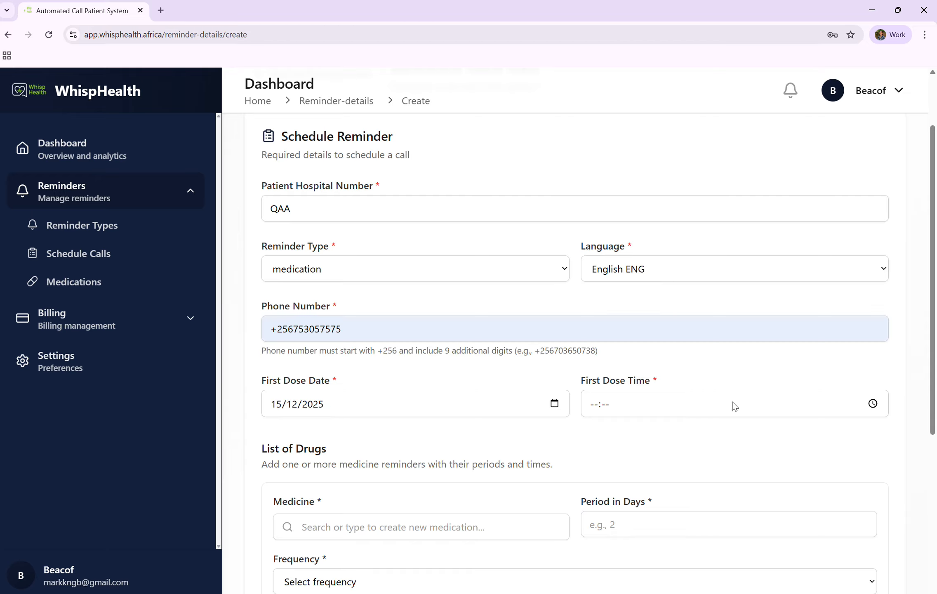
pyautogui.click(872, 404)
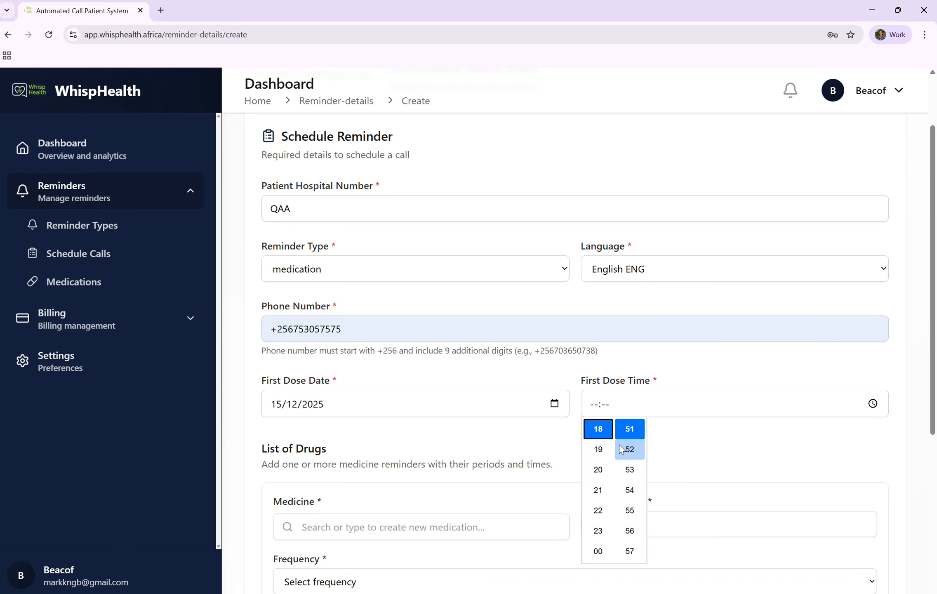
pyautogui.click(634, 465)
pyautogui.click(635, 469)
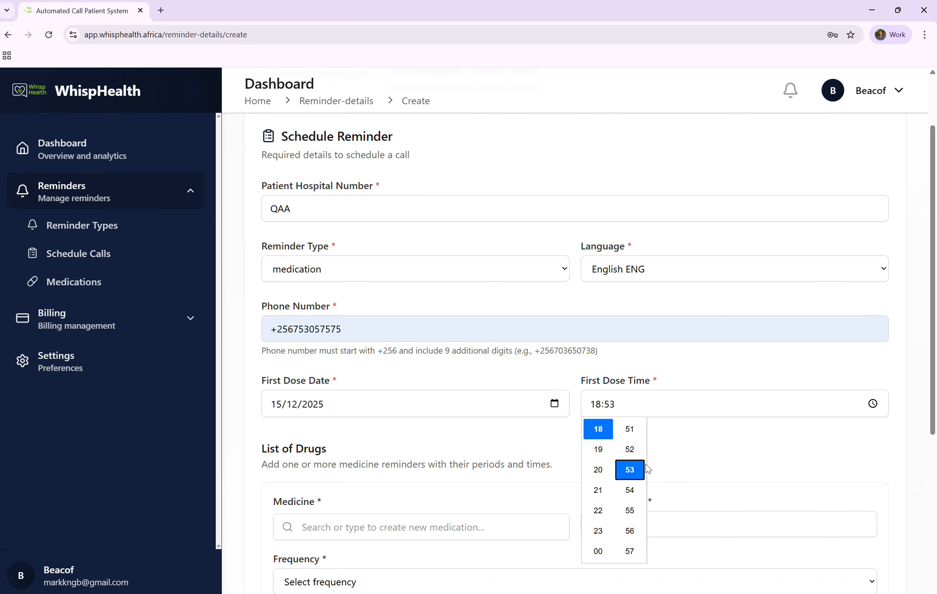
pyautogui.click(705, 462)
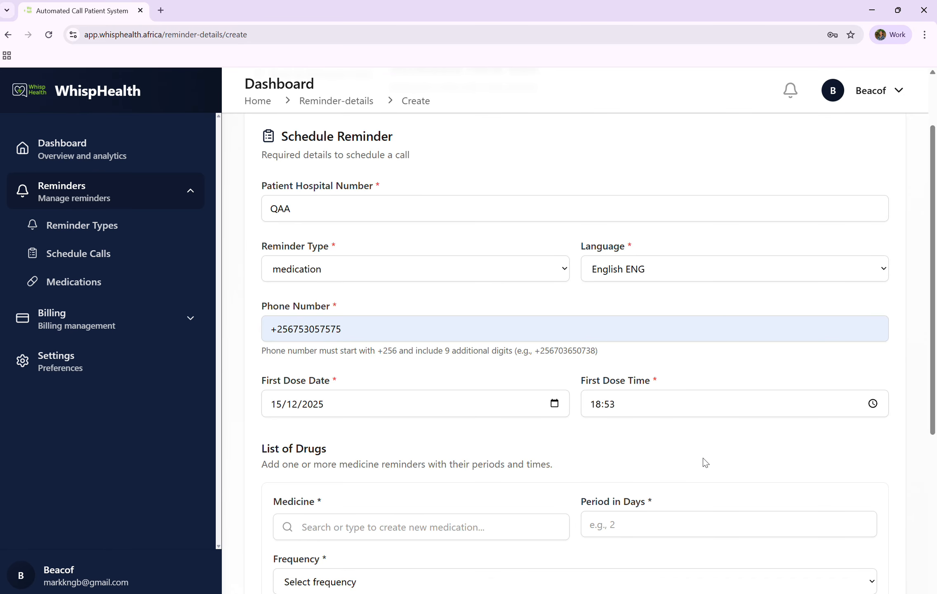
# Choose Quinine as the first drug's medicine and set its period to 1 day.
pyautogui.scroll(-2, 705, 462)
pyautogui.click(421, 417)
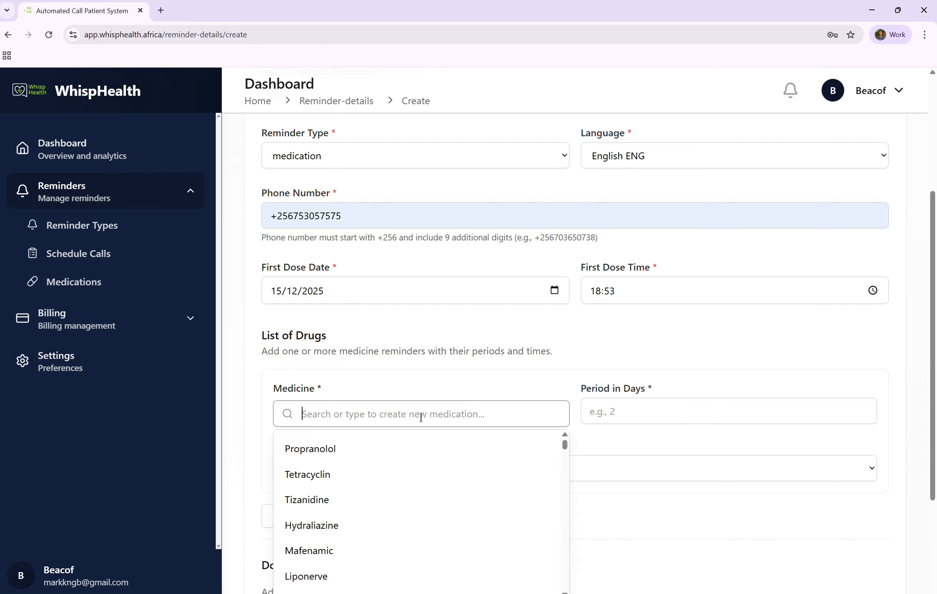
pyautogui.write('Q')
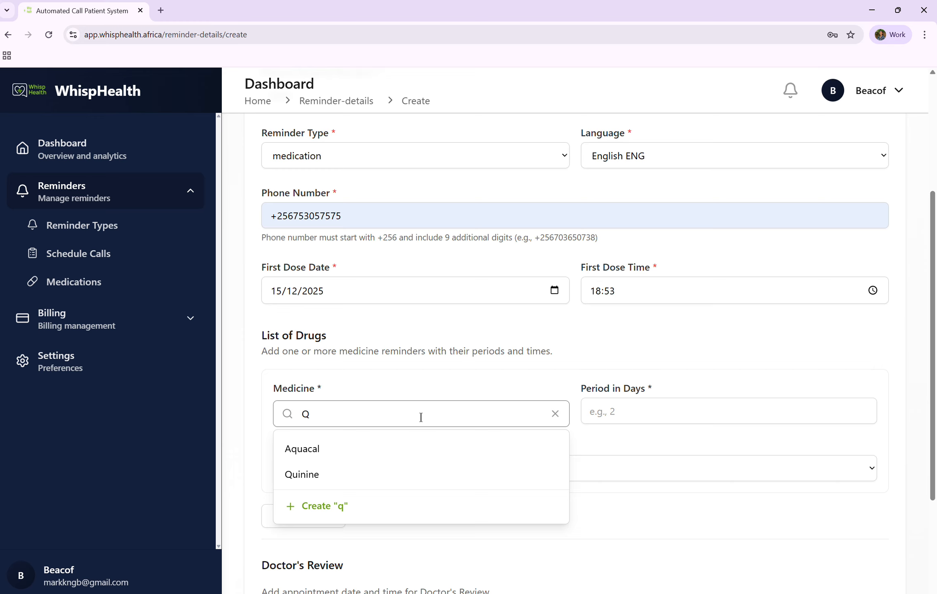
pyautogui.click(347, 475)
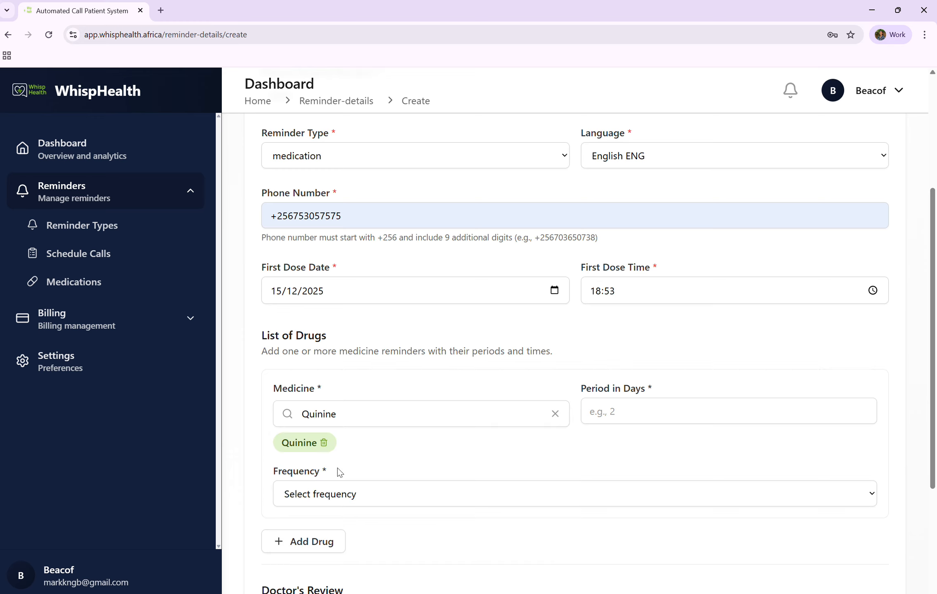
pyautogui.click(642, 403)
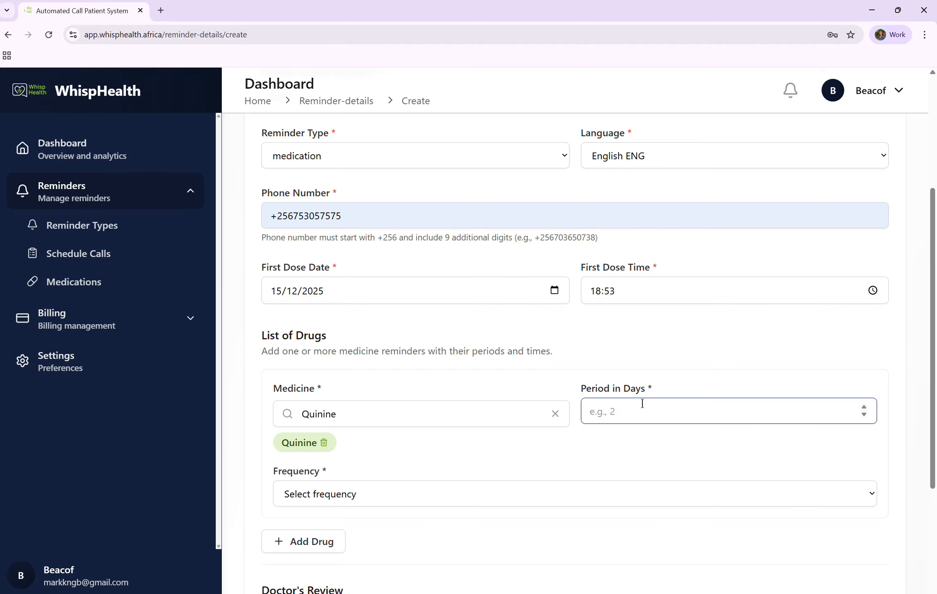
pyautogui.write('1')
# Set the drug's frequency to Only at this time and add a second drug entry.
pyautogui.scroll(-3, 535, 355)
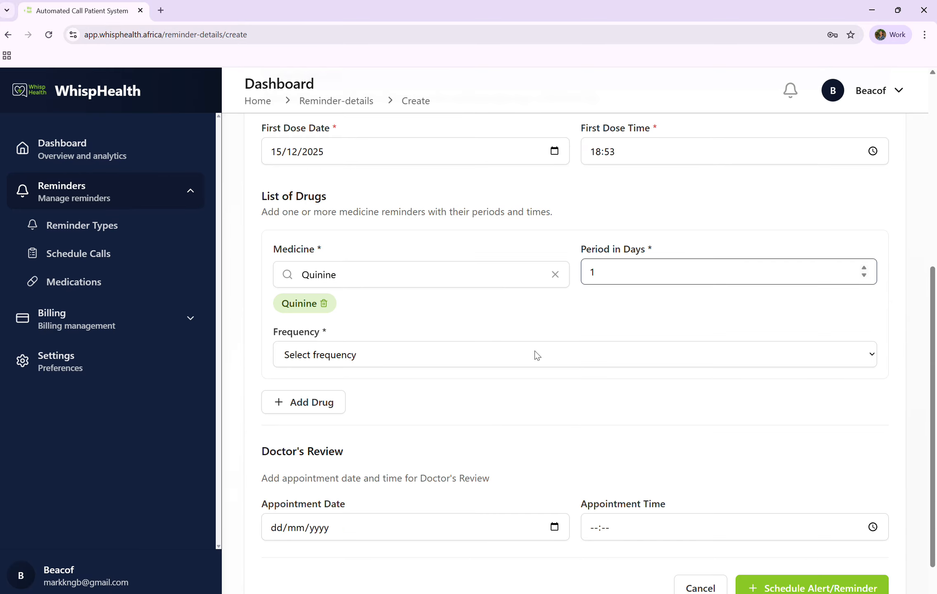
pyautogui.click(528, 352)
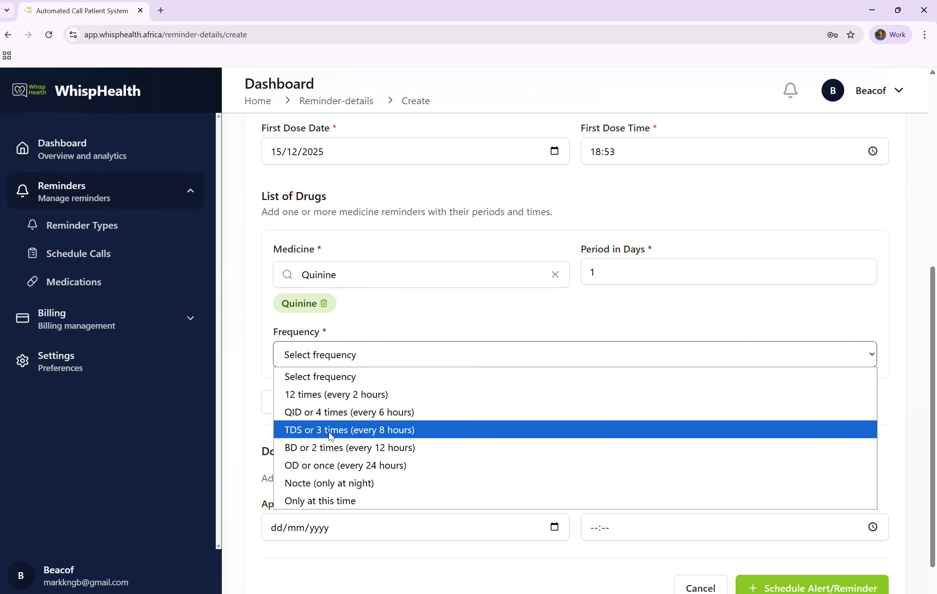
pyautogui.click(332, 500)
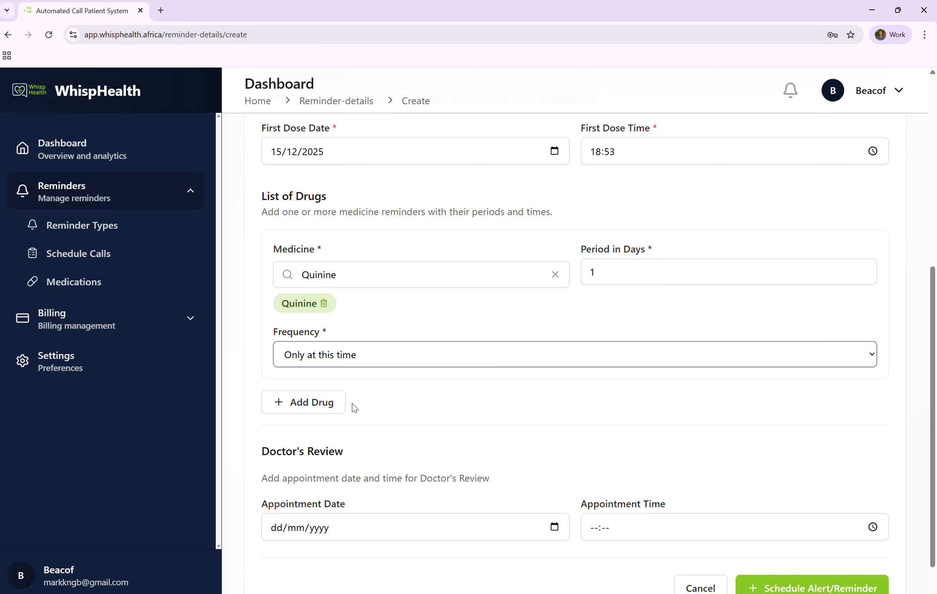
pyautogui.click(307, 403)
pyautogui.scroll(-2, 305, 404)
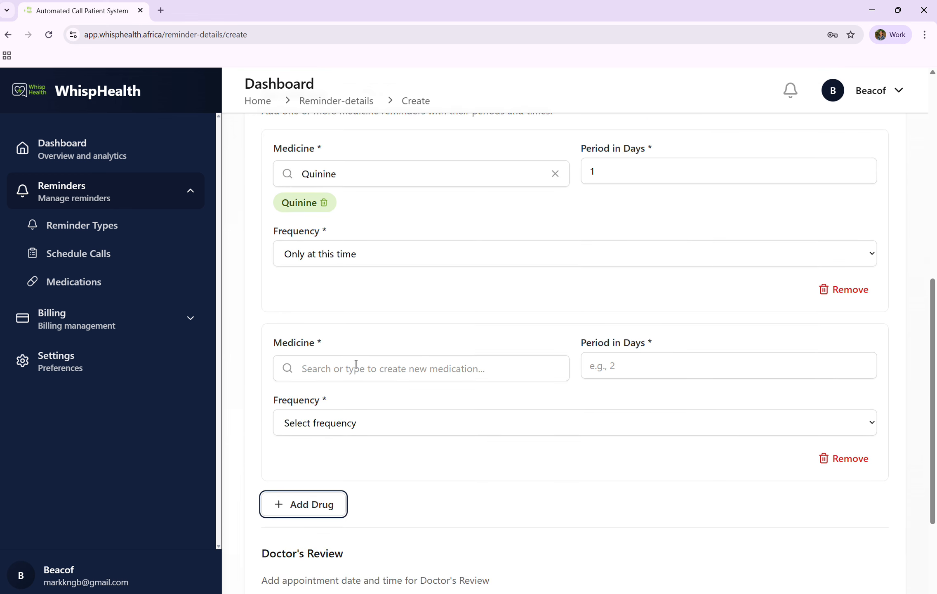
# Enter Propranolol as the second drug with a 1-day period and Only at this time frequency, then remove that drug entry.
pyautogui.click(355, 367)
pyautogui.click(327, 413)
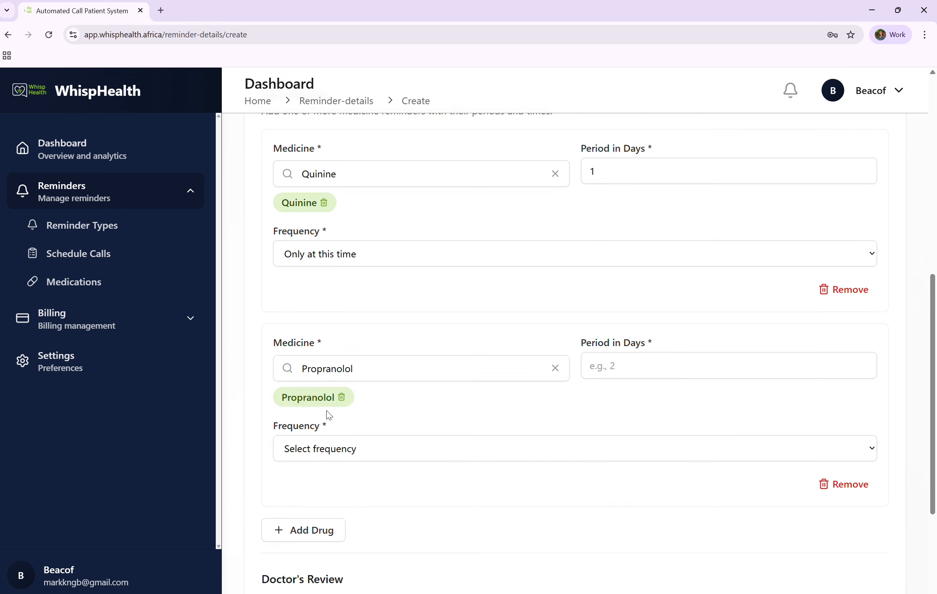
pyautogui.click(596, 372)
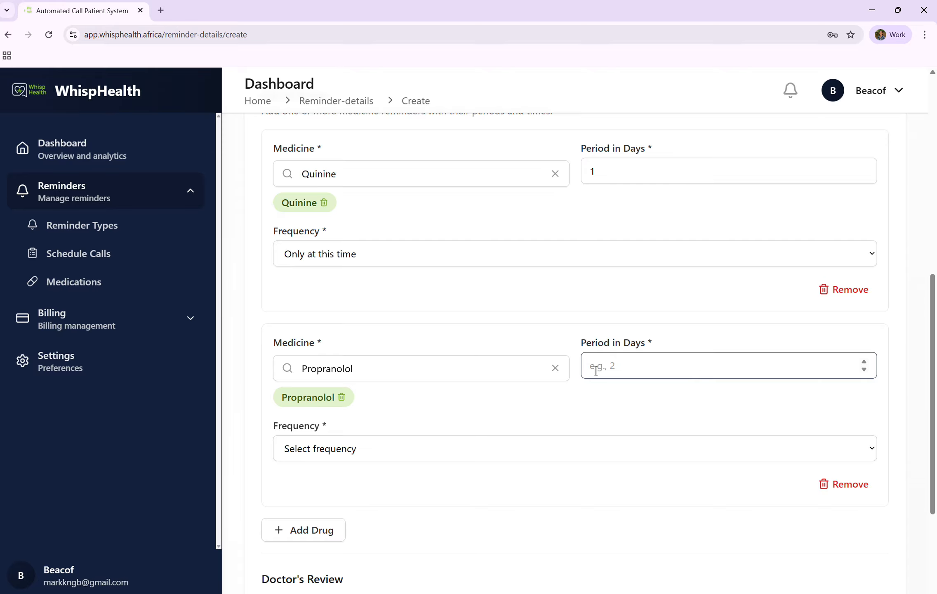
pyautogui.write('1')
pyautogui.scroll(-1, 596, 371)
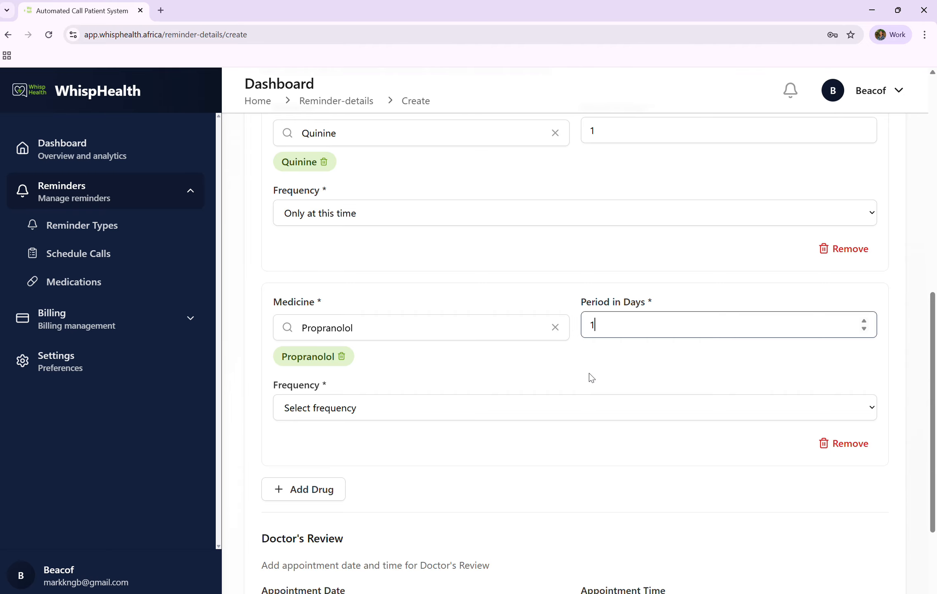
pyautogui.click(442, 404)
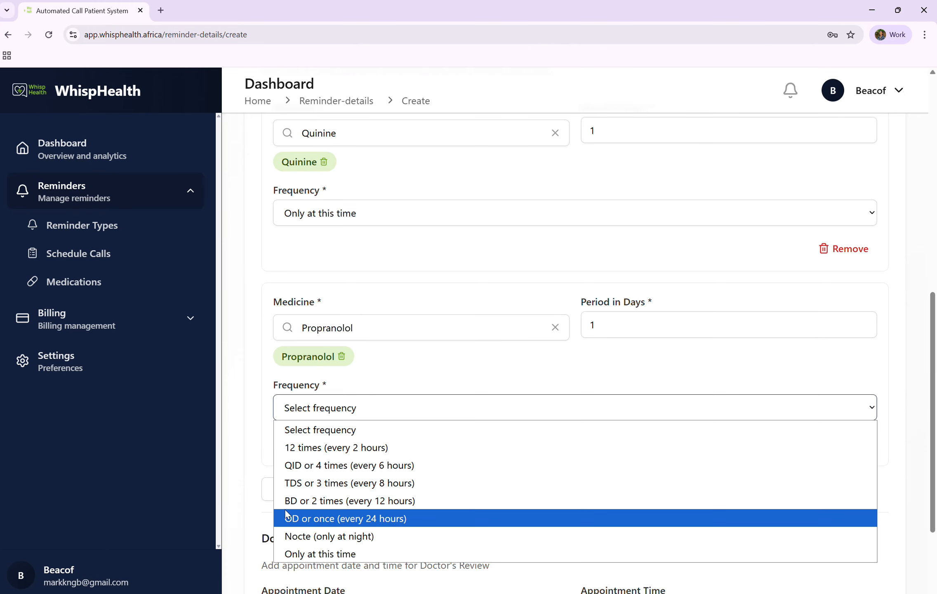
pyautogui.click(296, 554)
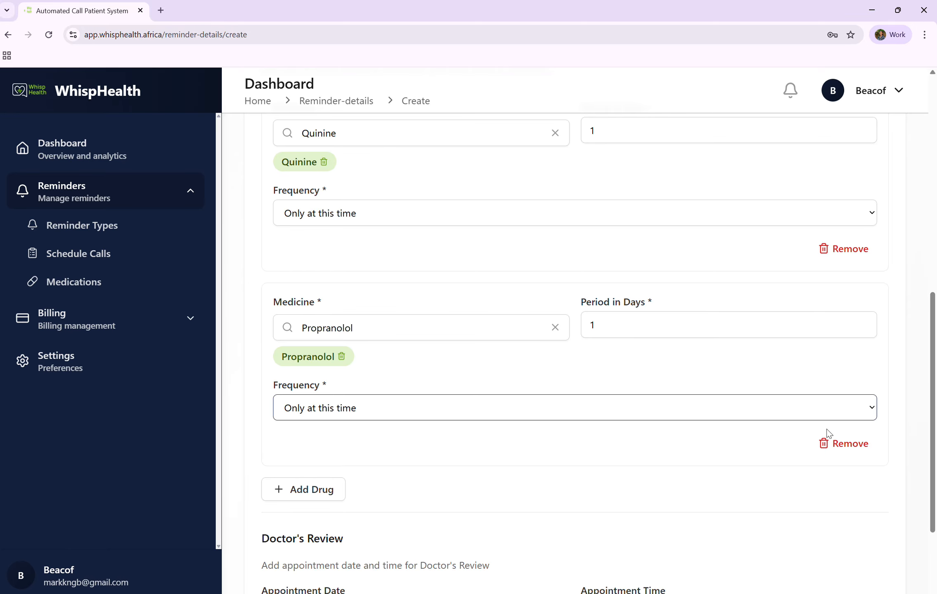
pyautogui.click(825, 448)
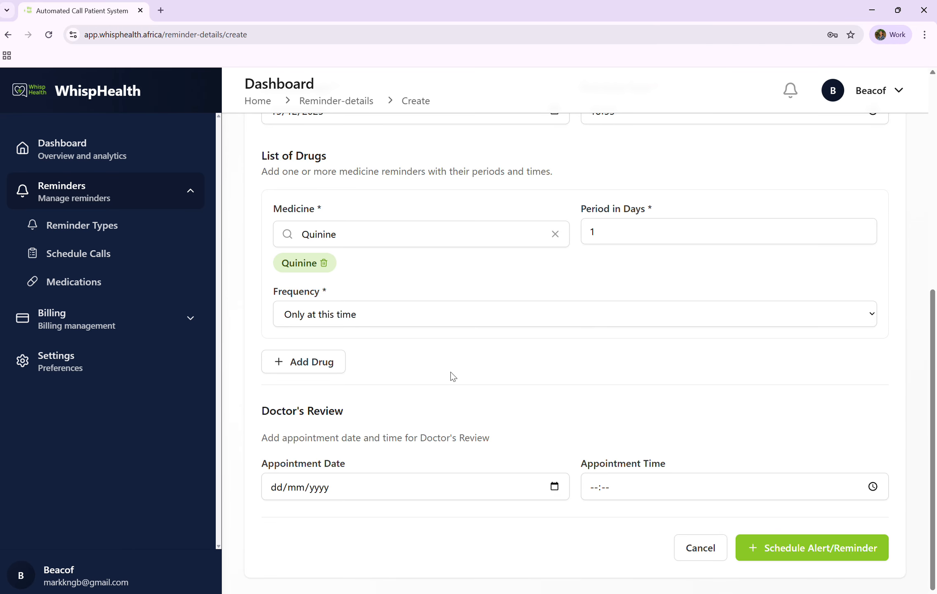
# Set the doctor's review appointment to 16/12/2025 at 18:52 and schedule the reminder call.
pyautogui.click(554, 487)
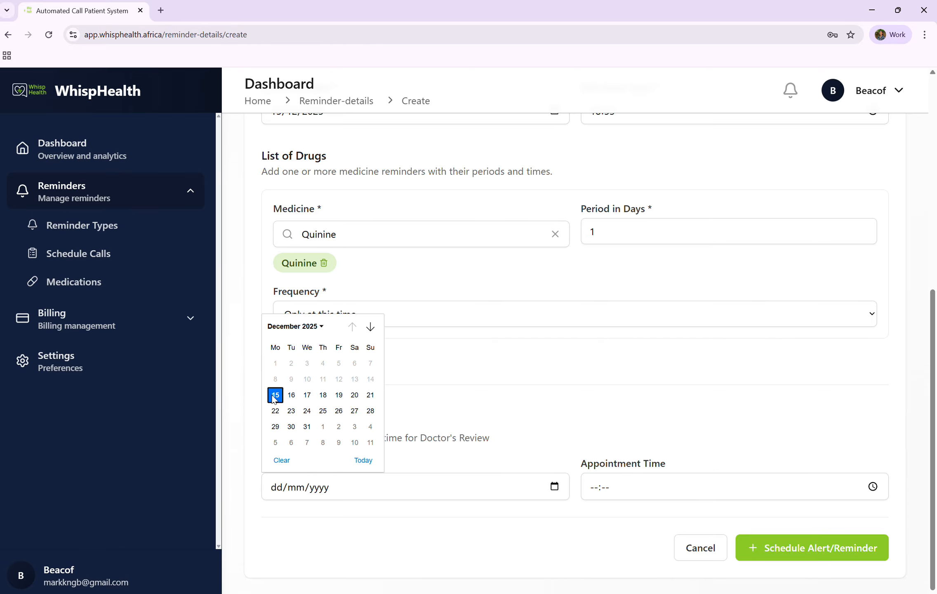
pyautogui.click(291, 397)
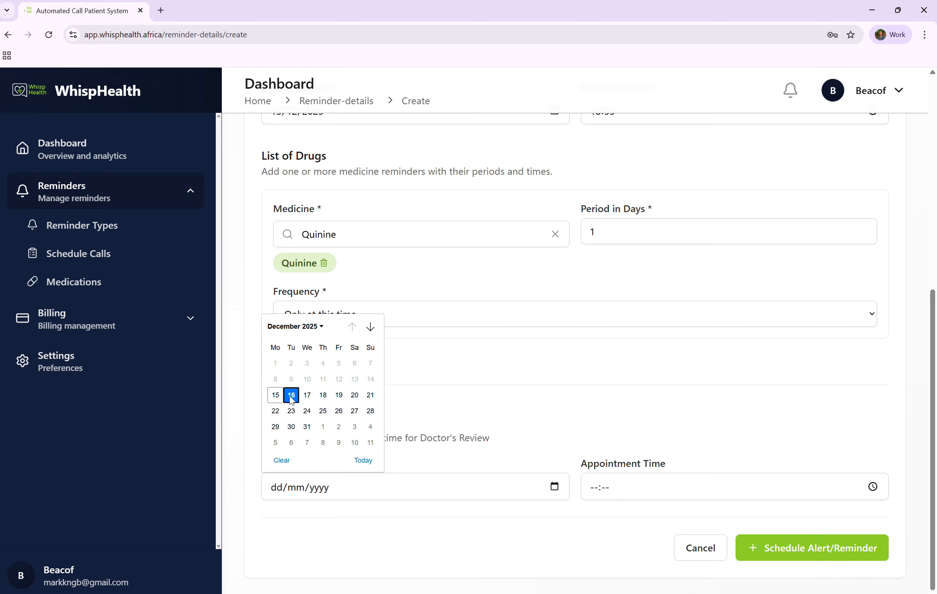
pyautogui.click(874, 487)
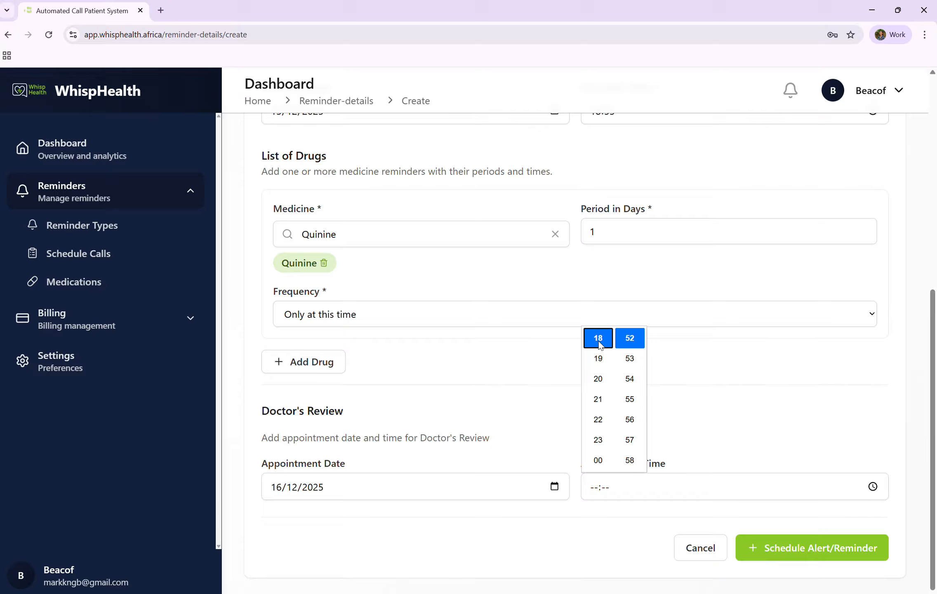
pyautogui.click(599, 342)
pyautogui.click(586, 540)
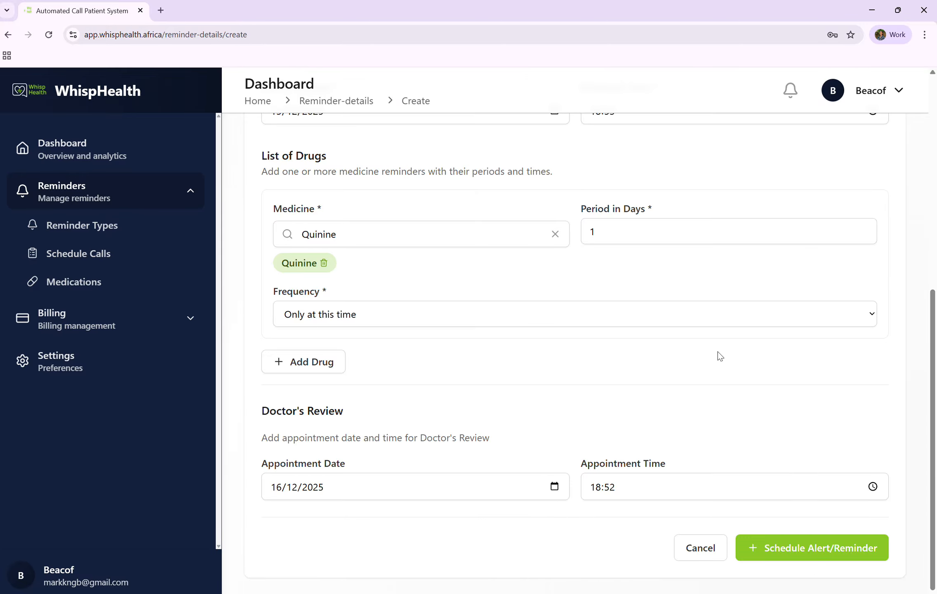
pyautogui.click(760, 544)
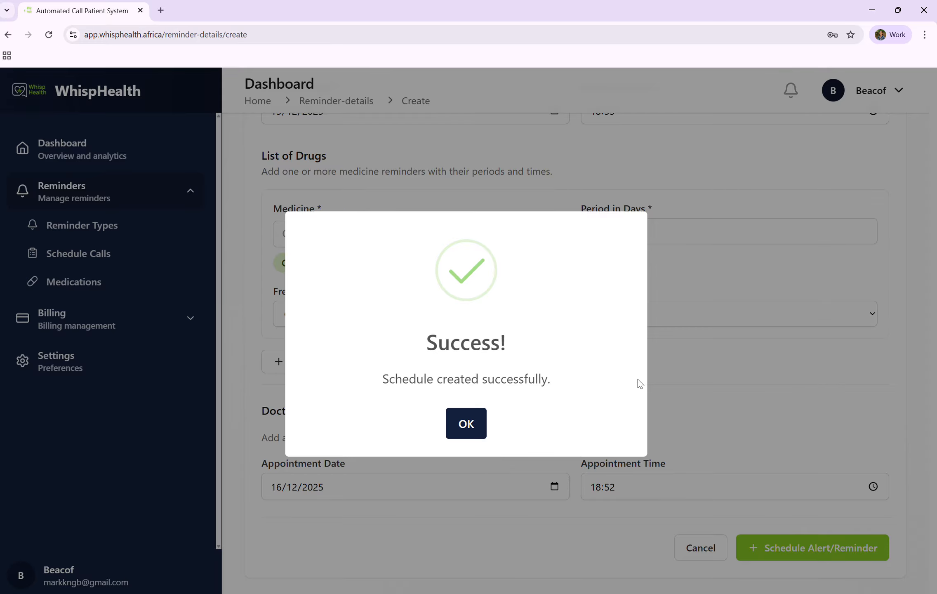
pyautogui.click(465, 429)
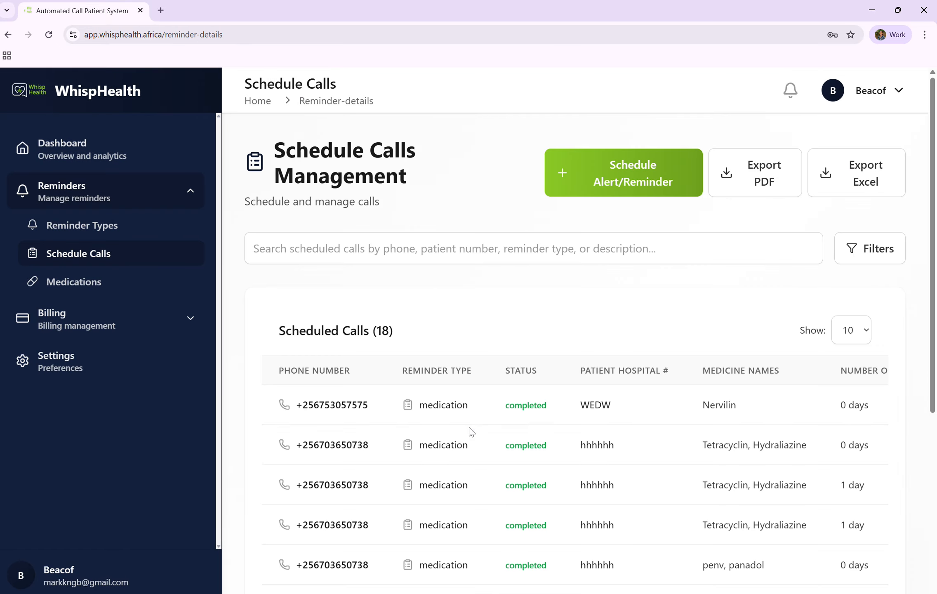
# Scroll through the scheduled calls list to check the new entry for patient QAA.
pyautogui.scroll(-1, 614, 392)
pyautogui.scroll(-5, 614, 390)
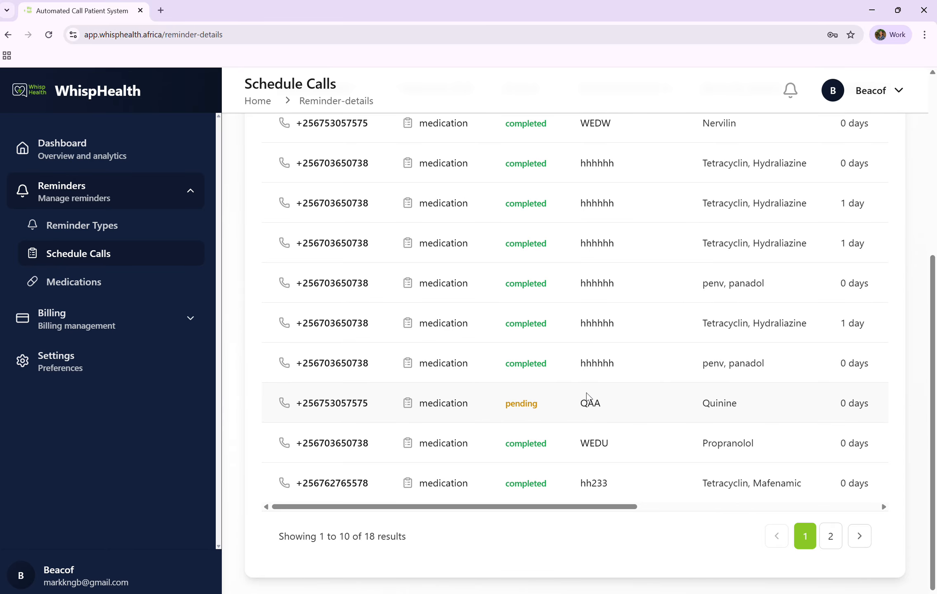
pyautogui.scroll(1, 640, 453)
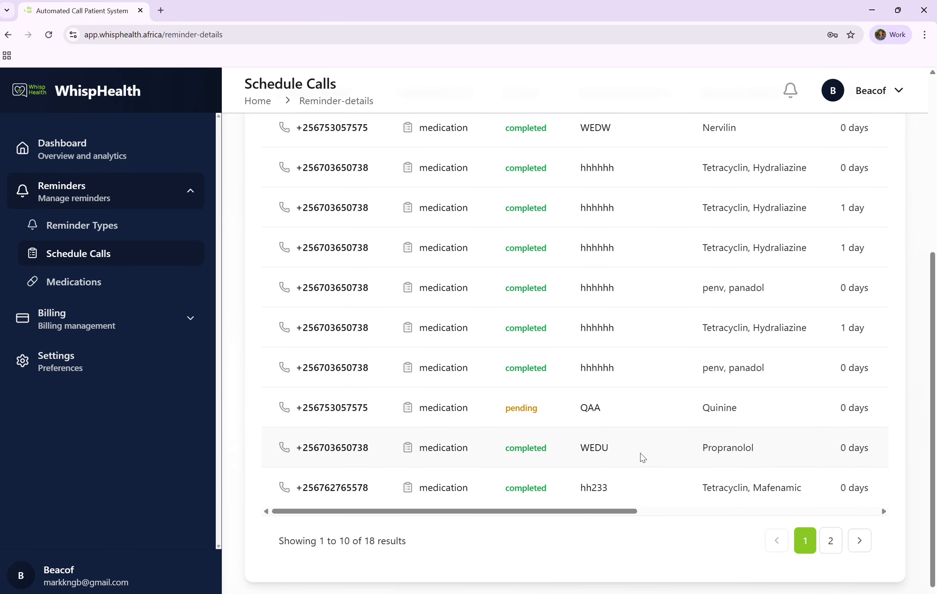
pyautogui.scroll(6, 642, 457)
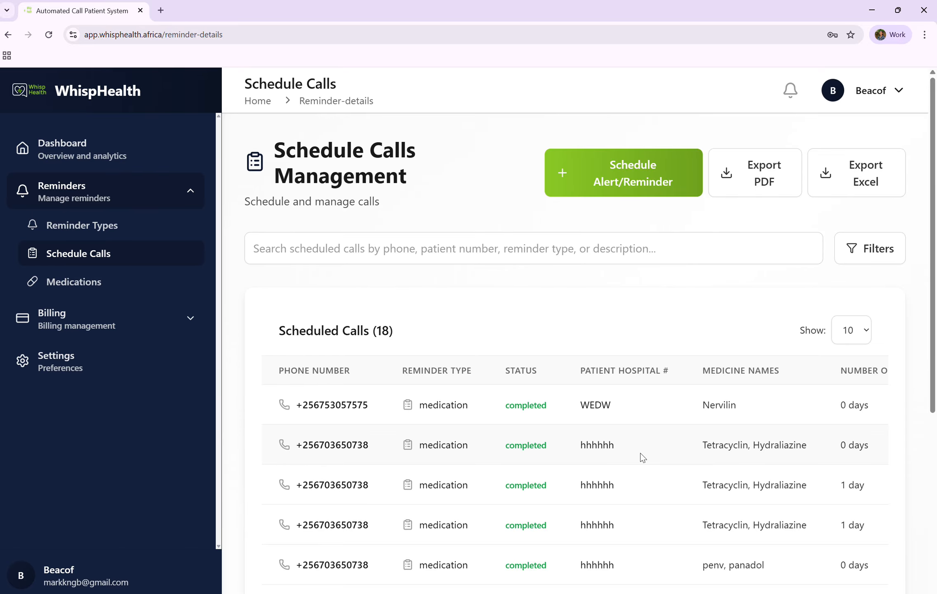
pyautogui.scroll(-2, 643, 451)
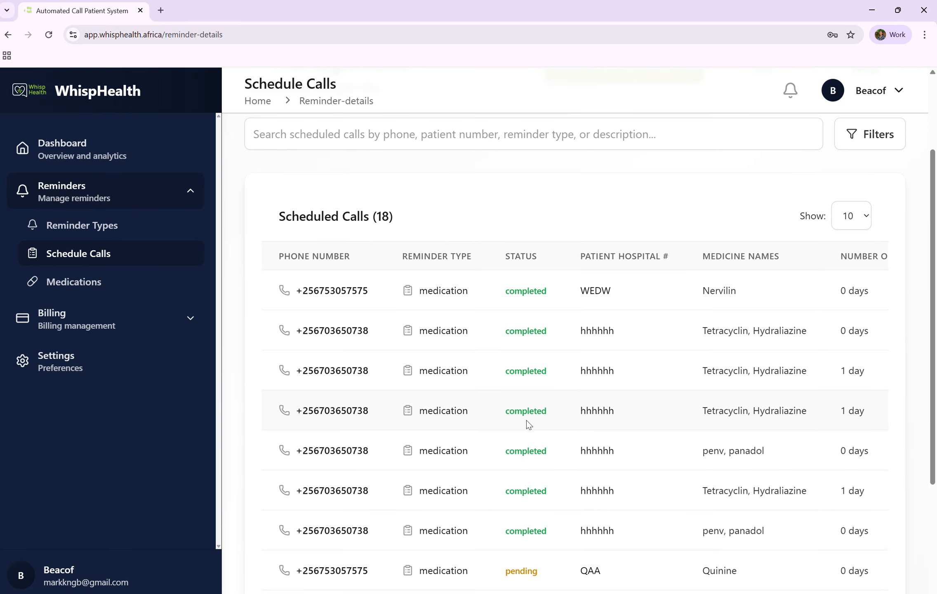
pyautogui.scroll(-4, 527, 423)
pyautogui.scroll(4, 527, 424)
pyautogui.scroll(2, 527, 424)
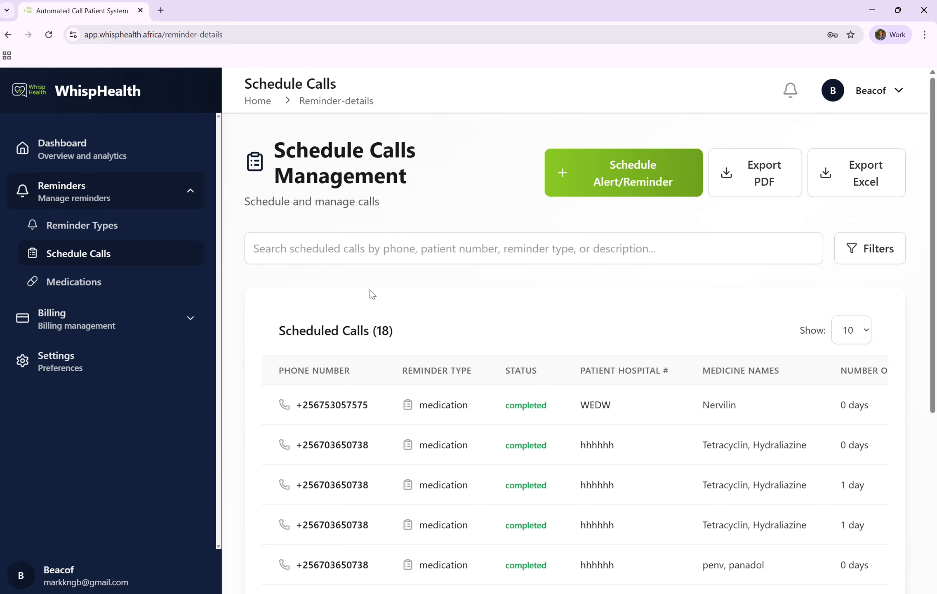
# Open Billing payments and start a new payment with the reminder range 0-20000.
pyautogui.click(98, 321)
pyautogui.click(85, 352)
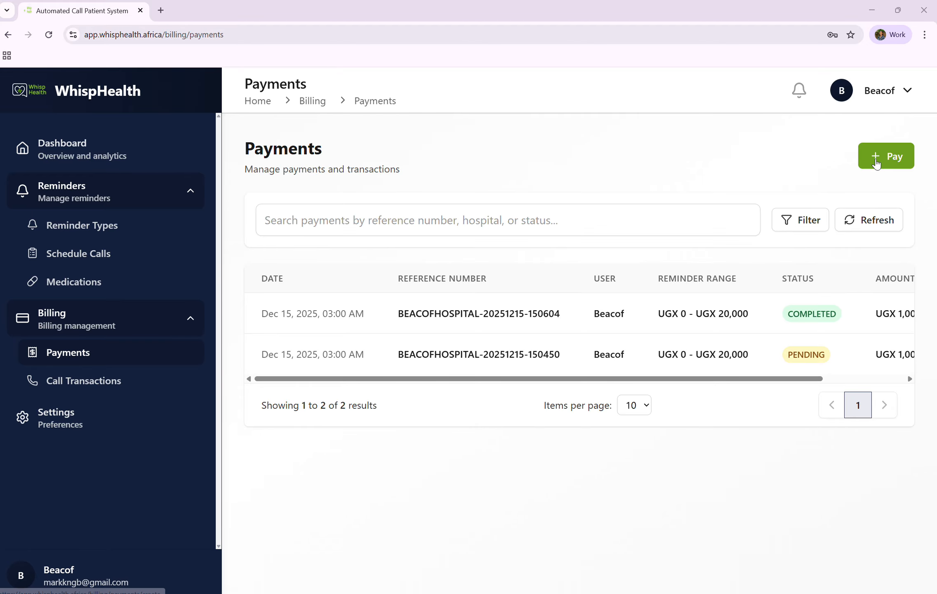
pyautogui.click(877, 163)
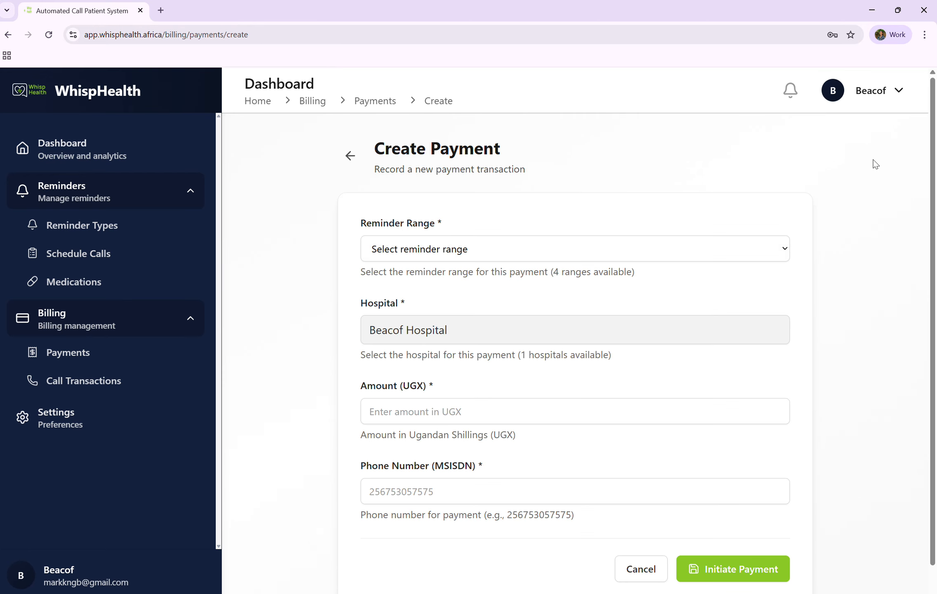
pyautogui.click(607, 251)
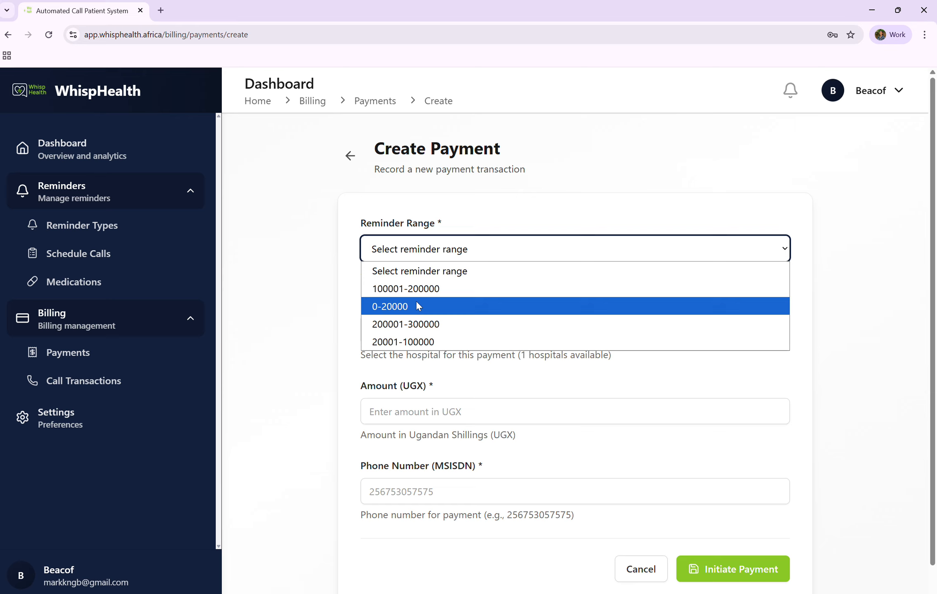
pyautogui.click(417, 306)
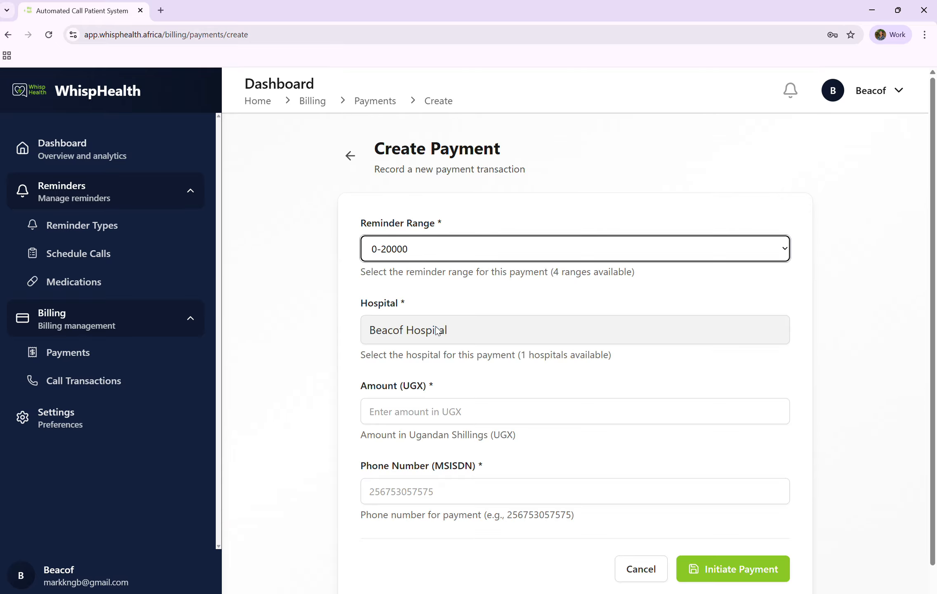
# Set the payment amount to 1000 UGX, pick the payer's phone number from the suggestions, and initiate the payment.
pyautogui.scroll(-1, 413, 354)
pyautogui.click(388, 383)
pyautogui.write('1')
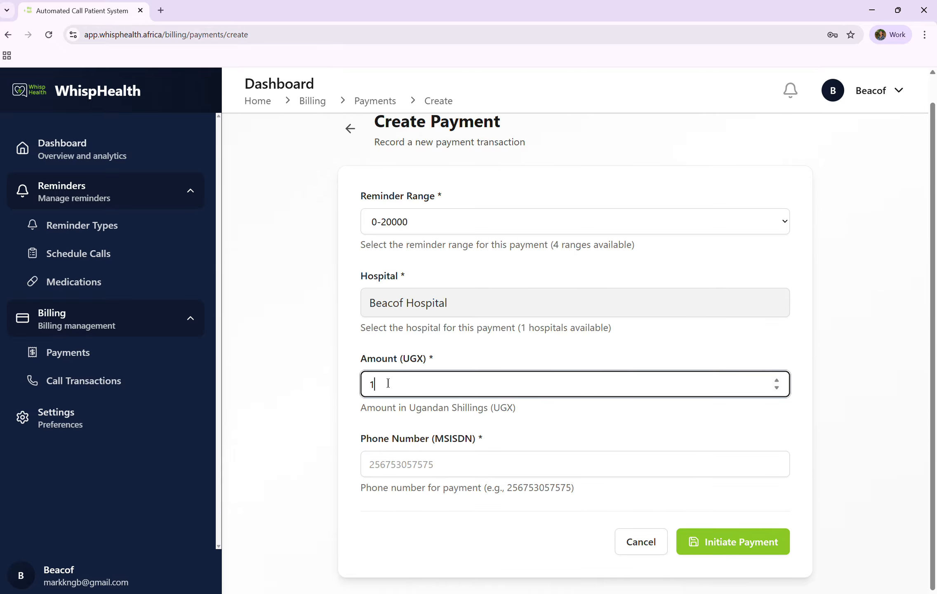
pyautogui.write('000')
pyautogui.click(417, 460)
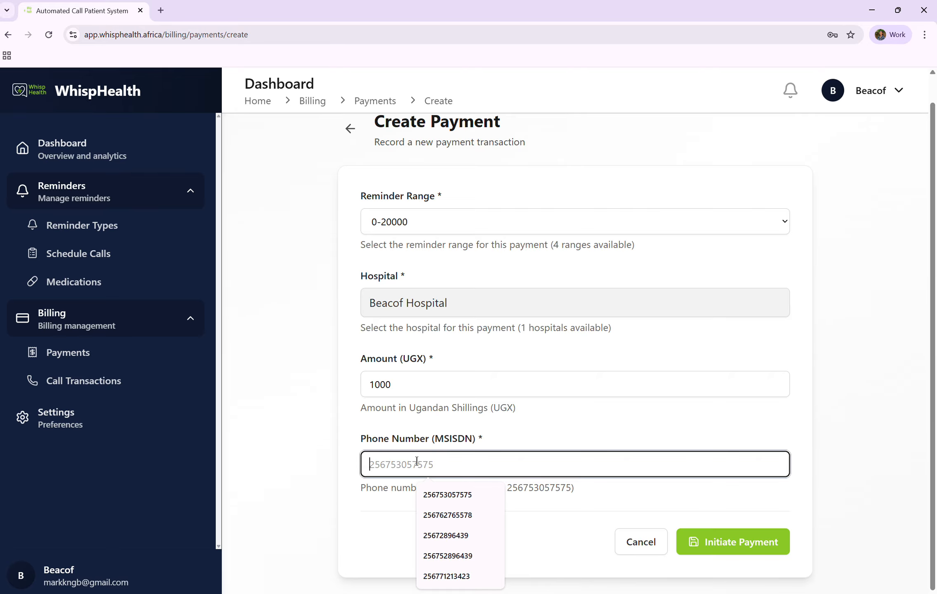
pyautogui.click(448, 496)
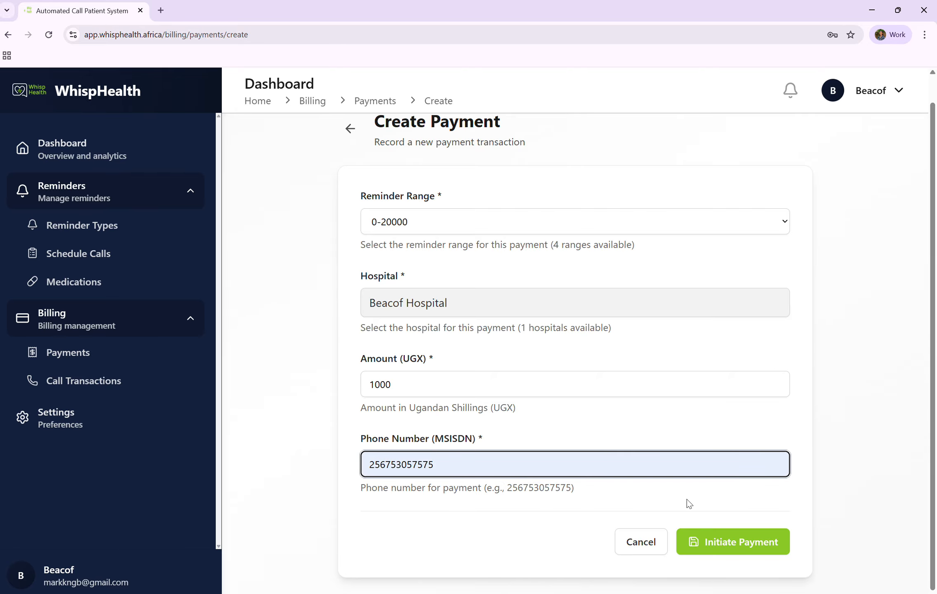
pyautogui.click(724, 544)
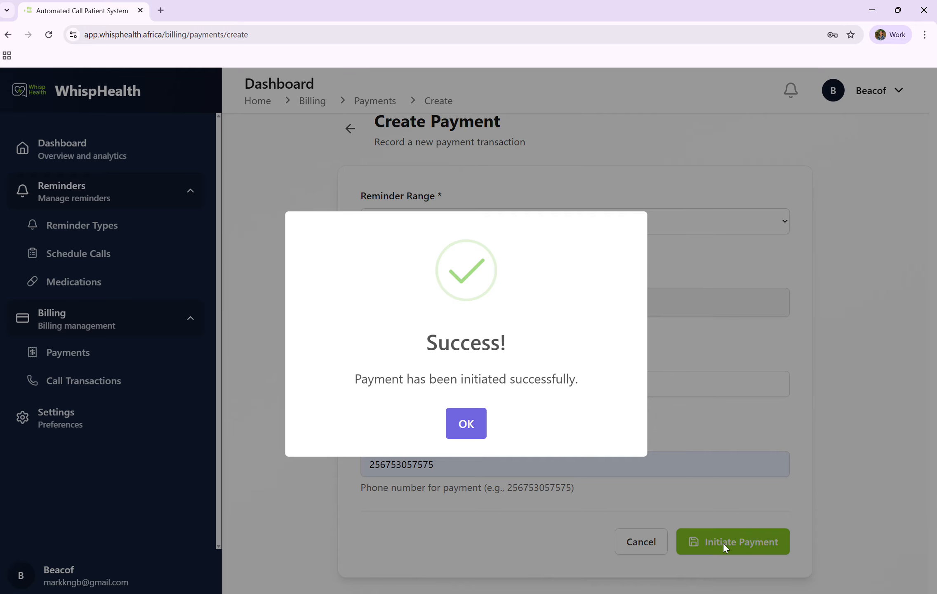
pyautogui.click(480, 433)
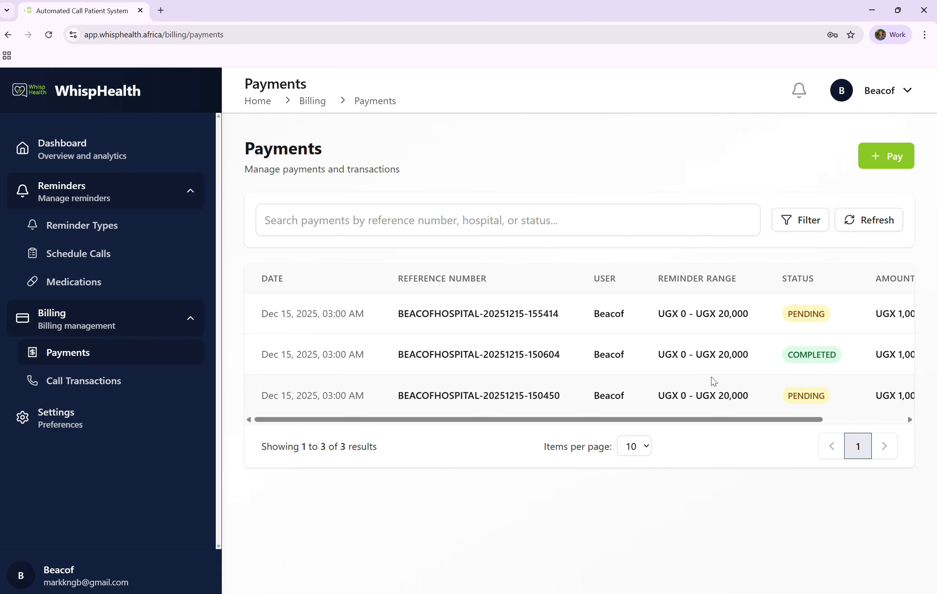
# Scroll across the payments table to review the new payment's status and amount.
pyautogui.hscroll(1, 819, 328)
pyautogui.hscroll(4, 819, 328)
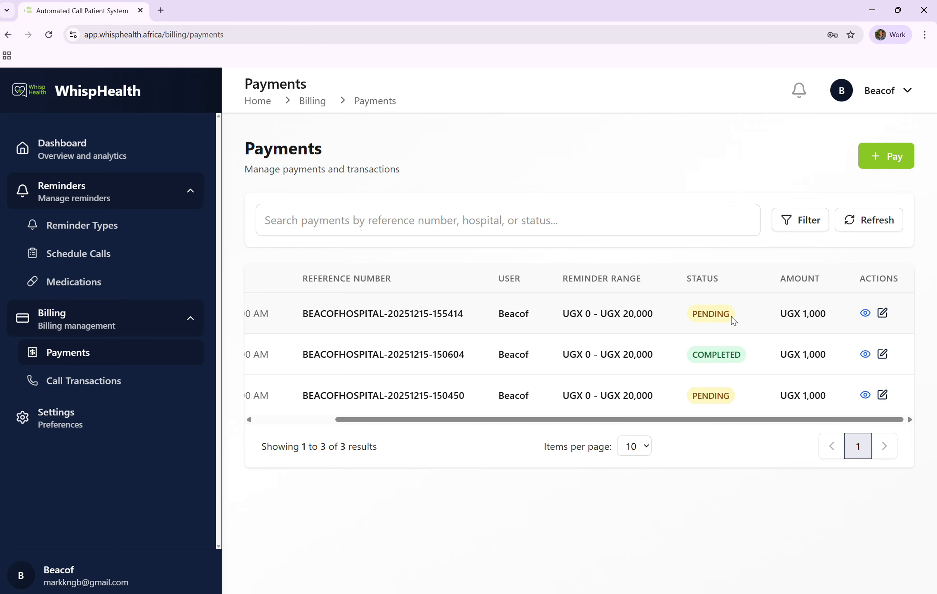
pyautogui.hscroll(-1, 666, 321)
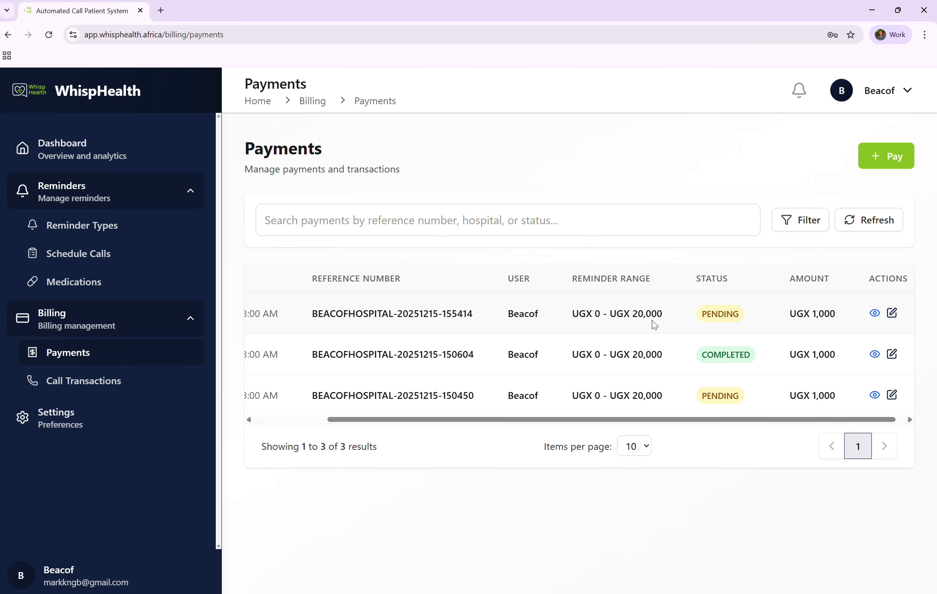
pyautogui.hscroll(-3, 654, 325)
pyautogui.hscroll(3, 654, 325)
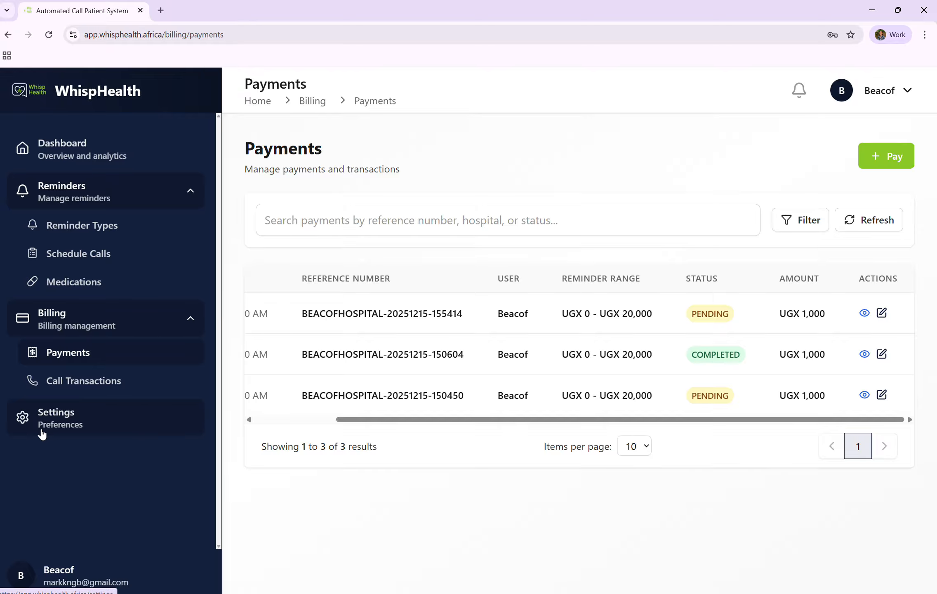
# Browse the Settings profile, hospital details and change password pages.
pyautogui.click(70, 418)
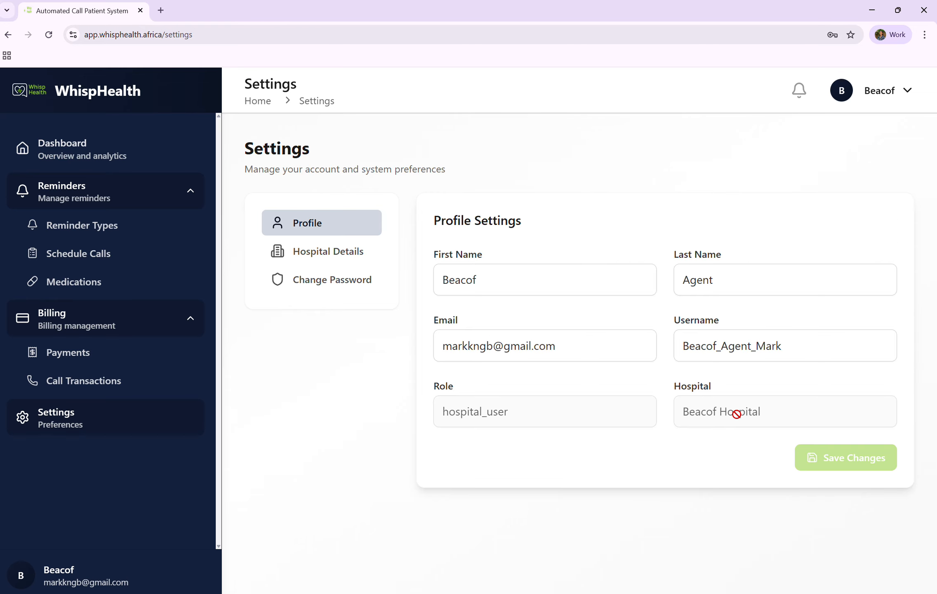
pyautogui.click(346, 252)
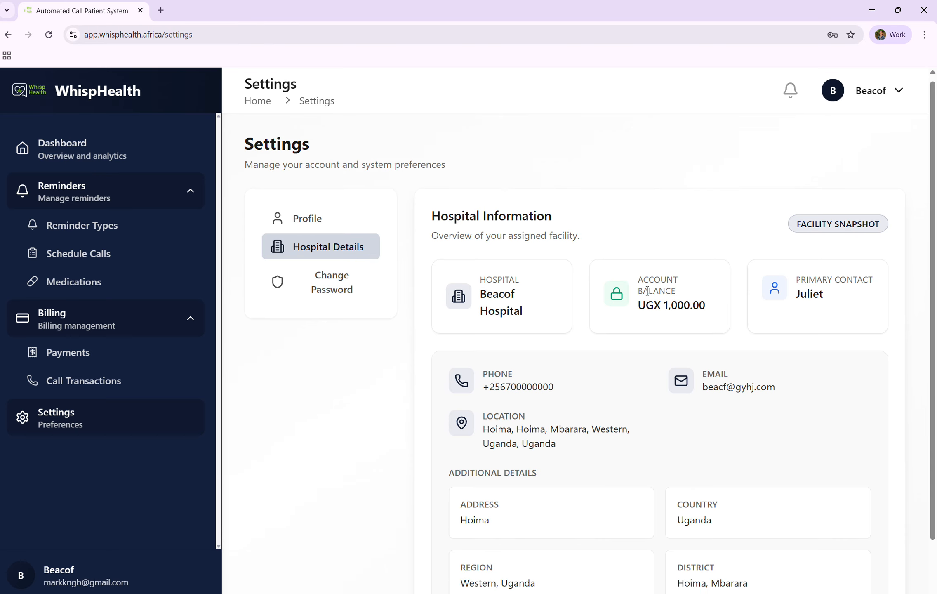
pyautogui.scroll(-1, 647, 290)
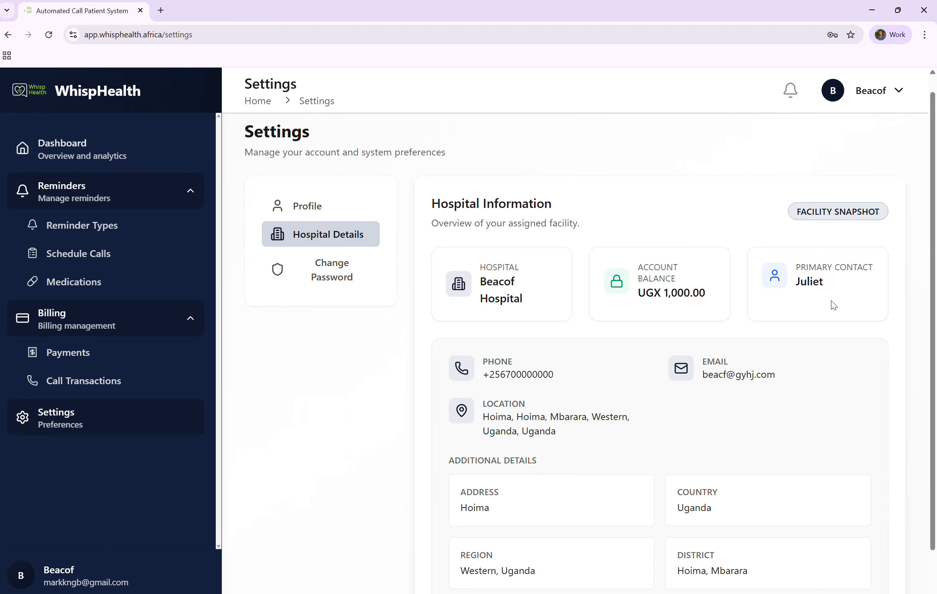
pyautogui.scroll(-2, 832, 306)
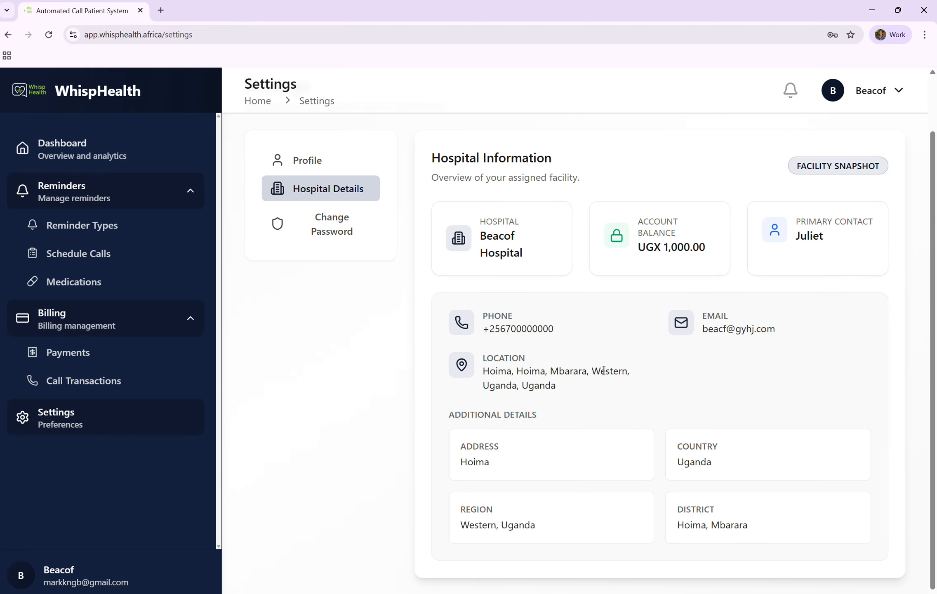
pyautogui.scroll(2, 564, 320)
pyautogui.click(348, 286)
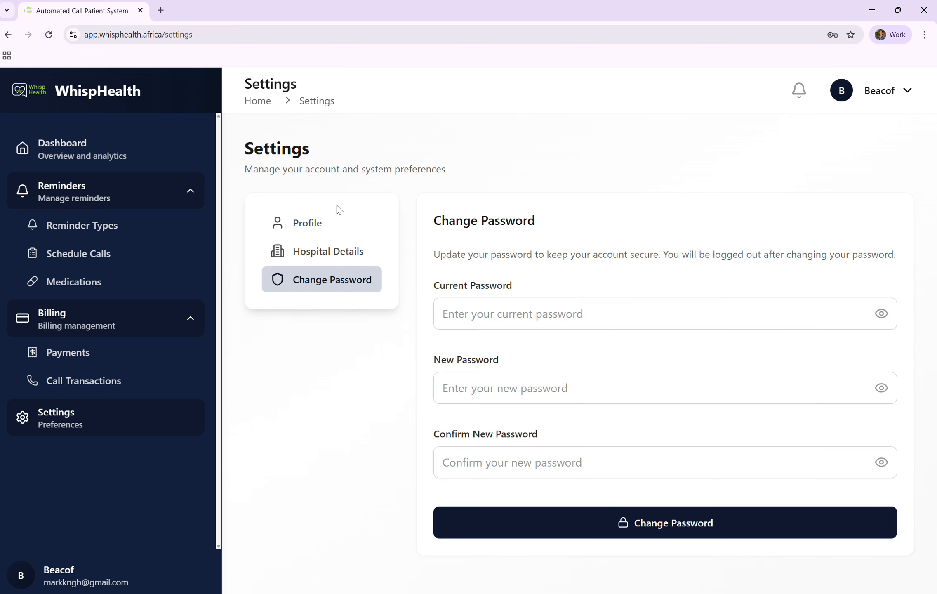
# Open the dashboard overview and the account menu.
pyautogui.click(75, 146)
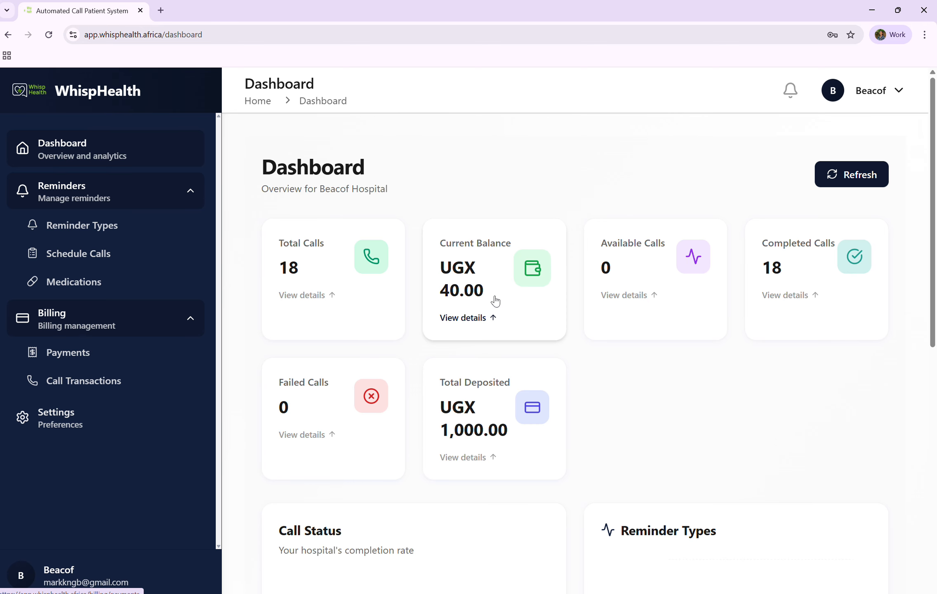
pyautogui.click(855, 99)
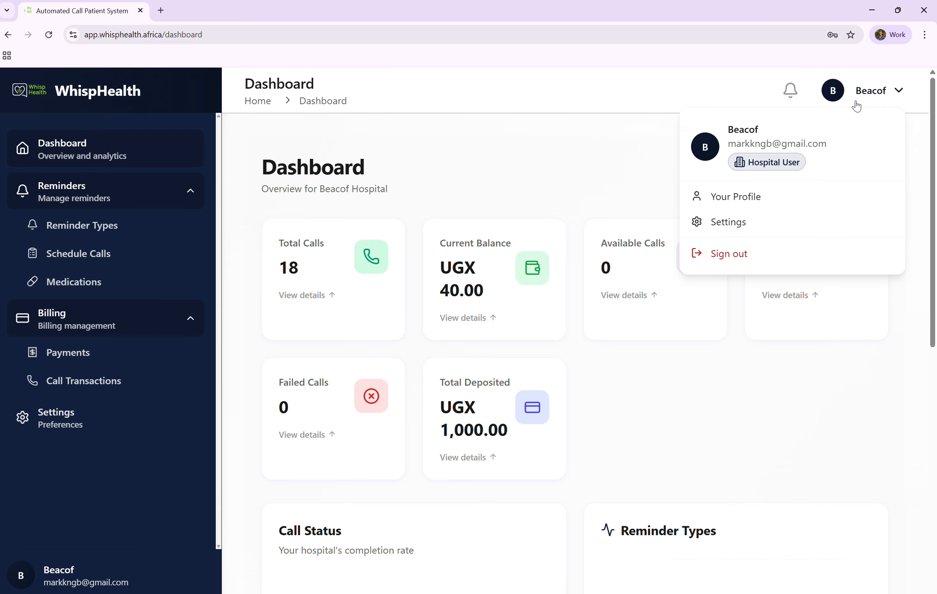